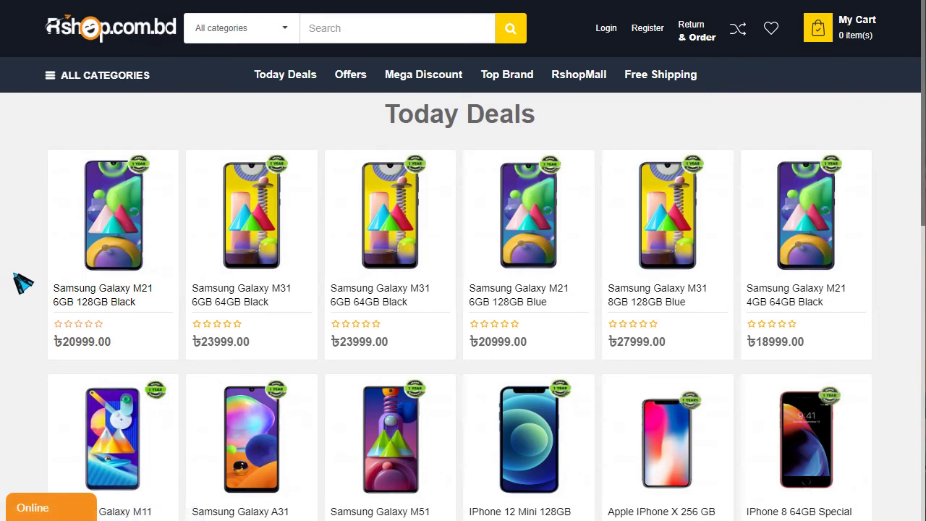
mouse_move(874, 259)
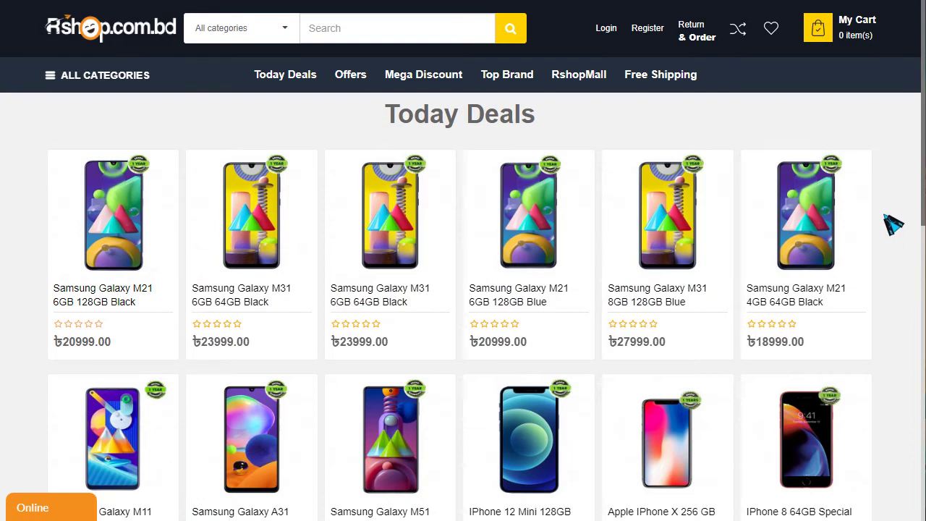
mouse_move(866, 221)
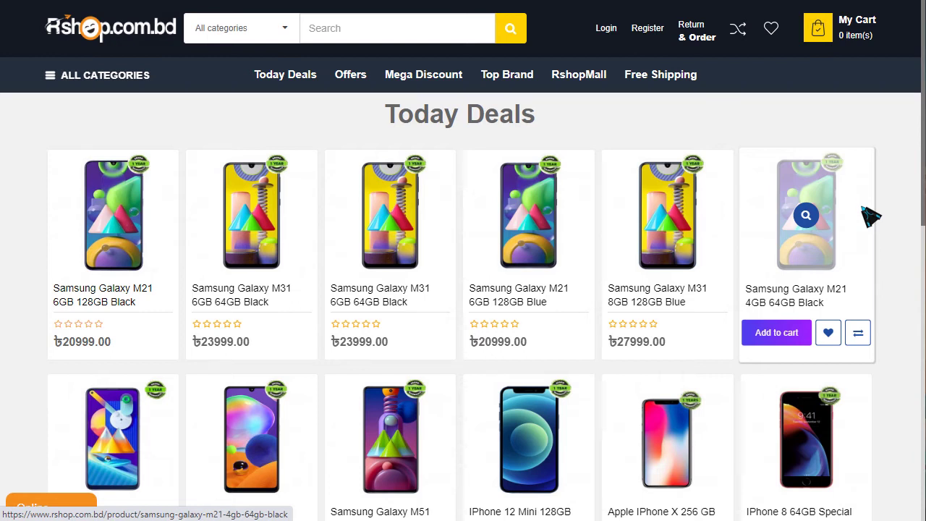
scroll(876, 244, down, 2)
scroll(881, 248, up, 2)
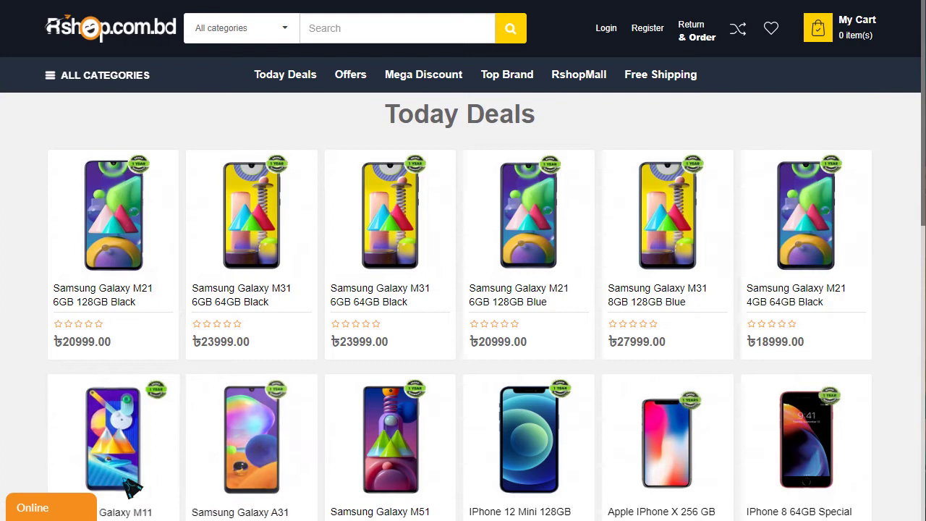
- Open the shop site's live chat, dismiss its contact form, and close the chat
click(81, 505)
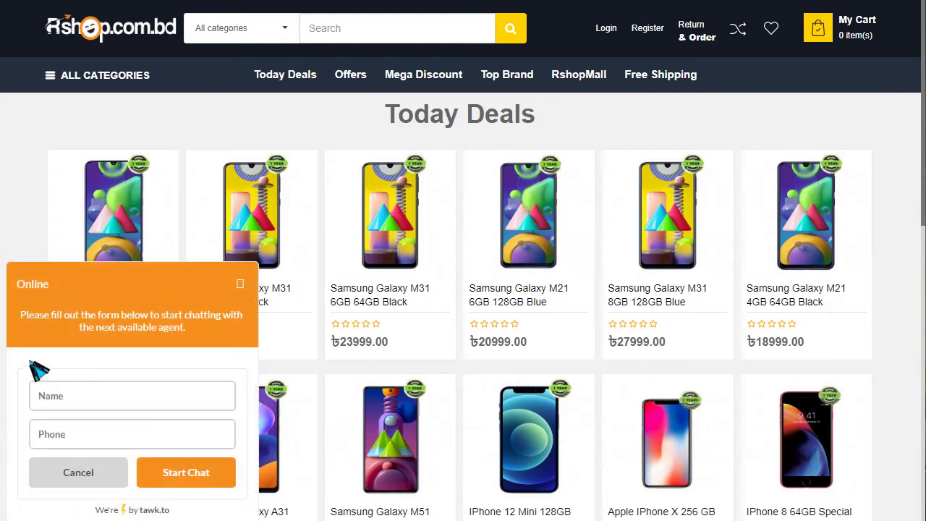
click(85, 475)
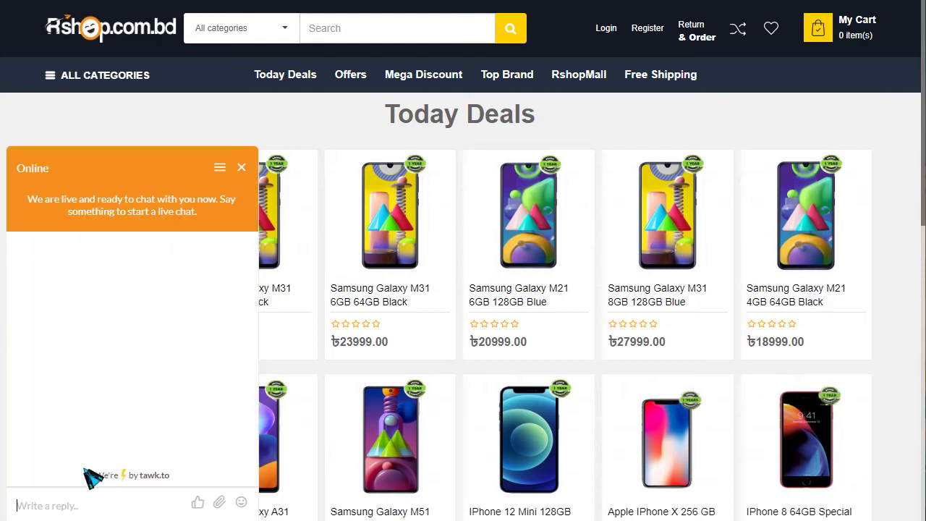
click(242, 167)
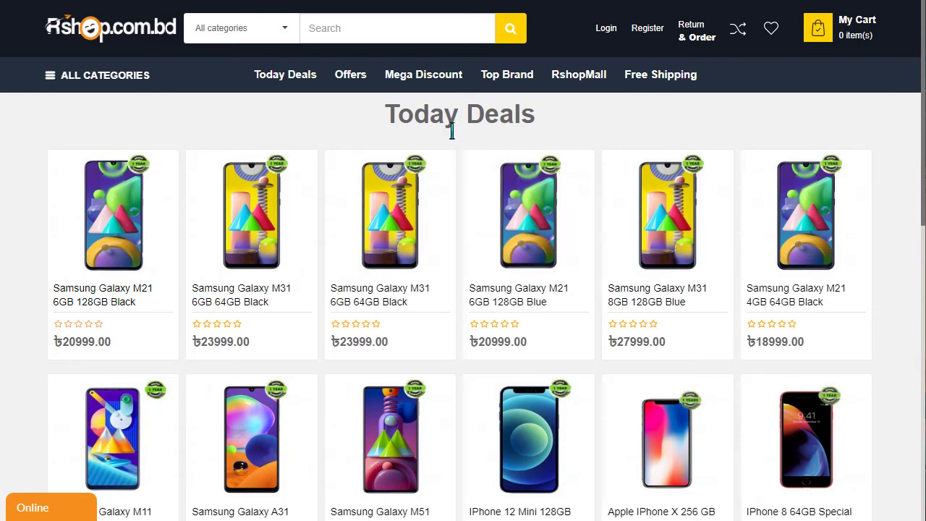
click(384, 30)
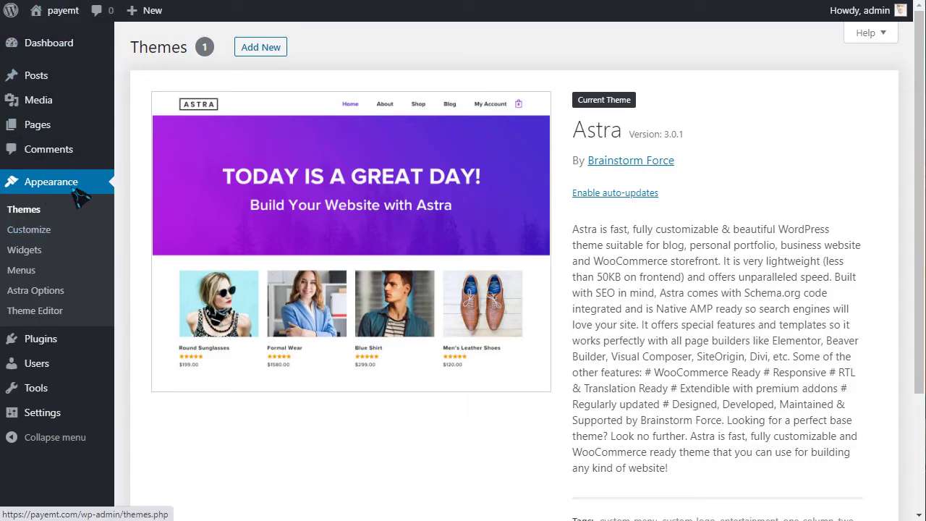
- Install a new theme from pixwell.zip on the Desktop and activate it
click(261, 49)
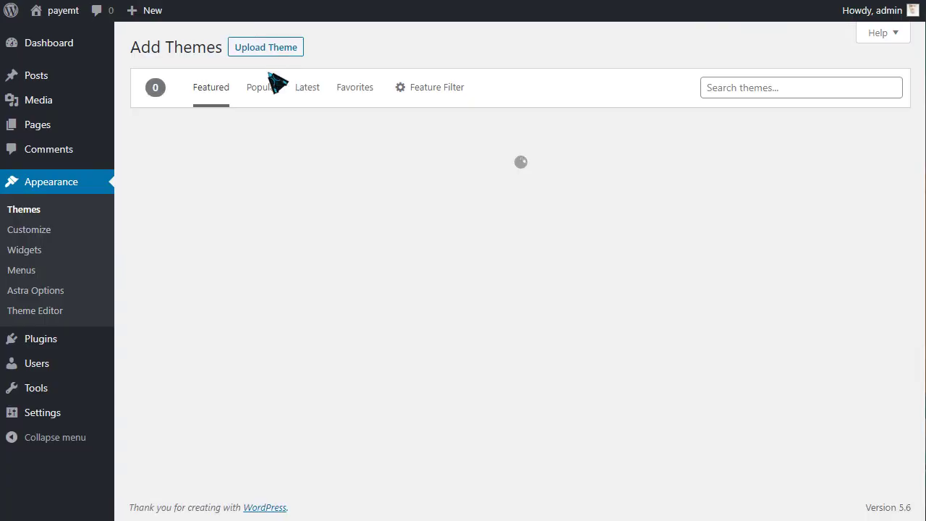
click(290, 52)
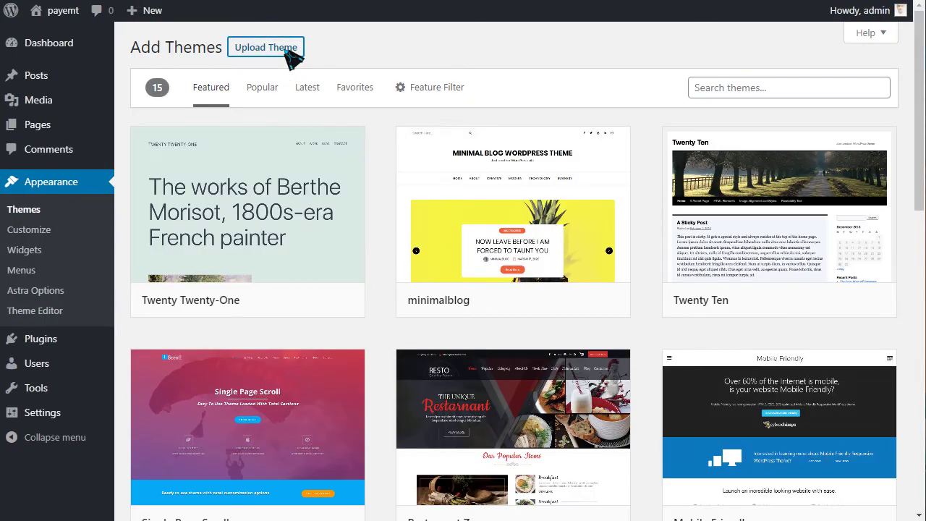
click(433, 178)
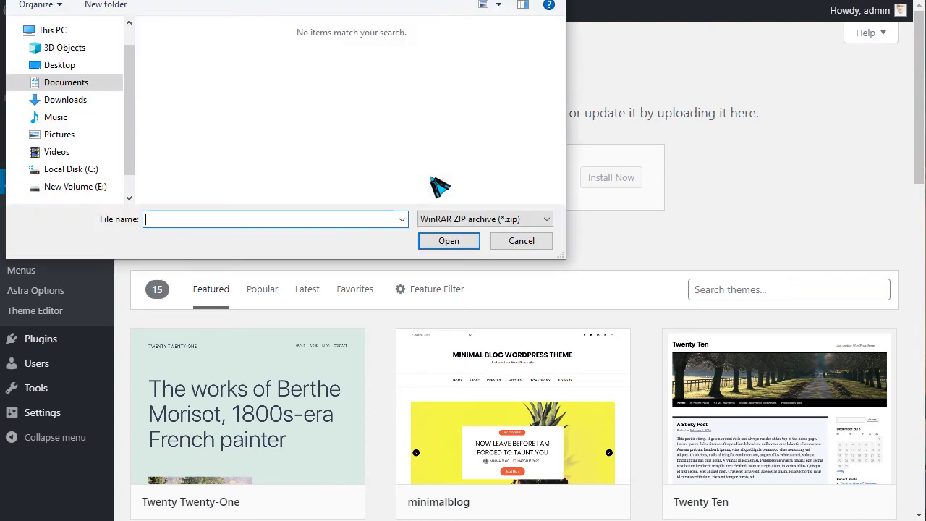
click(217, 82)
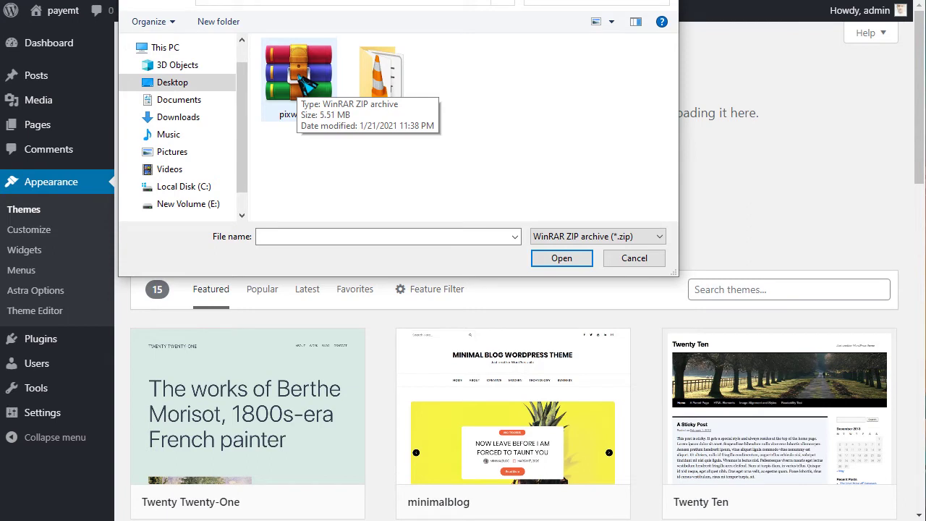
click(302, 81)
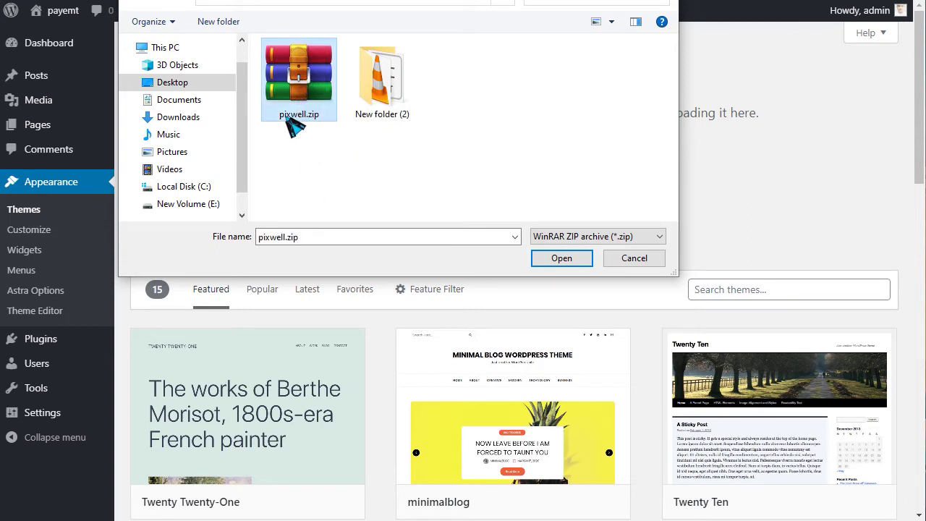
click(562, 262)
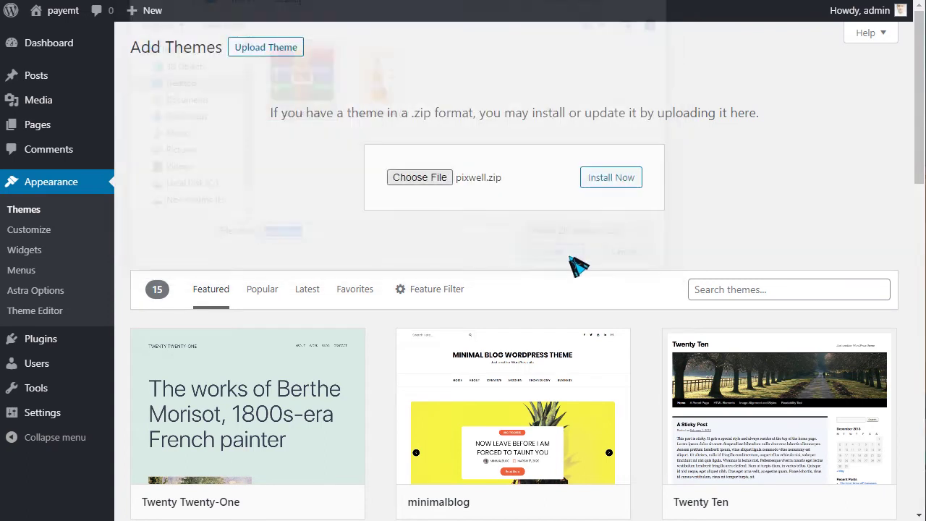
click(603, 182)
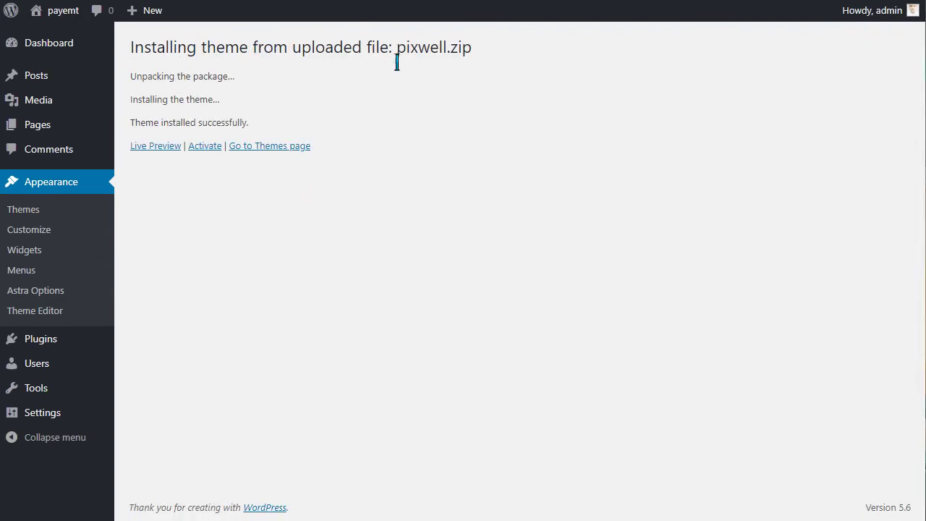
drag(395, 63, 506, 62)
click(205, 147)
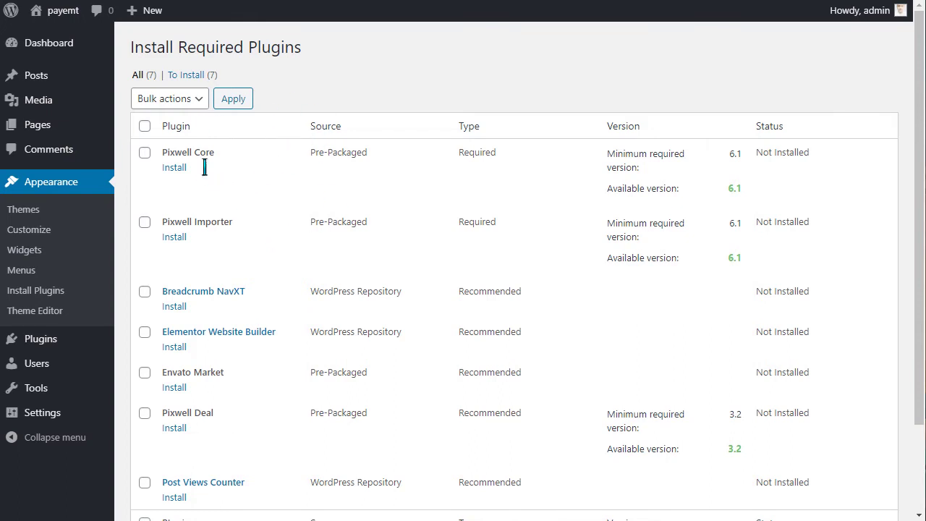
- Bulk-install all the required and recommended plugins listed for the Pixwell theme
scroll(290, 261, down, 3)
scroll(230, 346, up, 3)
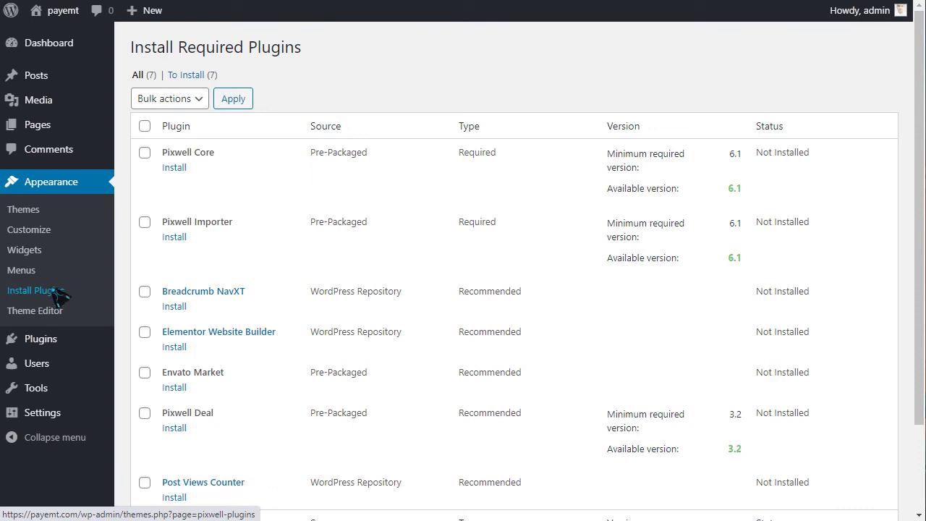
click(146, 127)
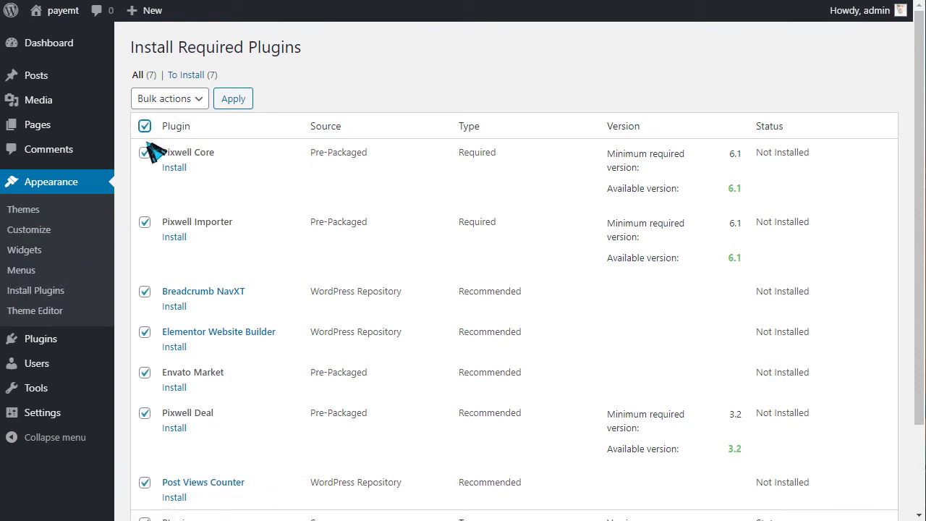
click(192, 101)
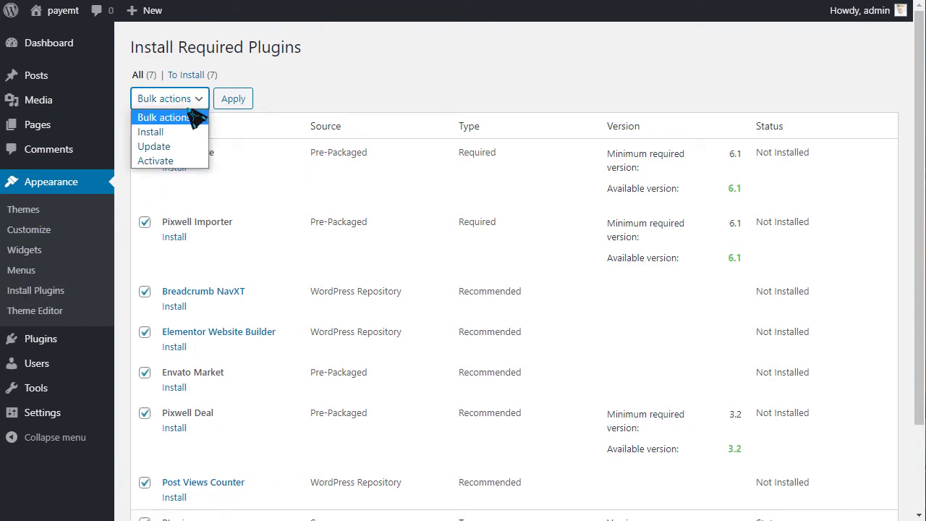
click(154, 133)
click(233, 101)
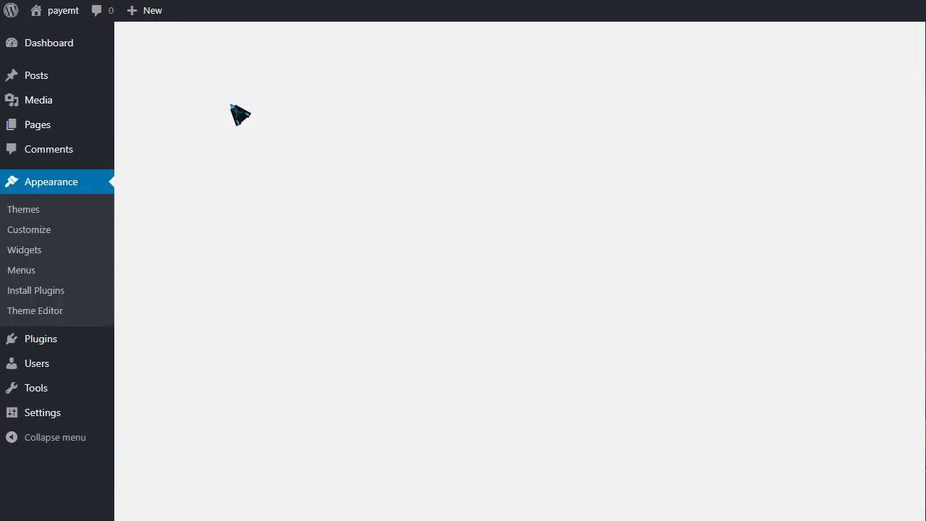
scroll(233, 258, down, 2)
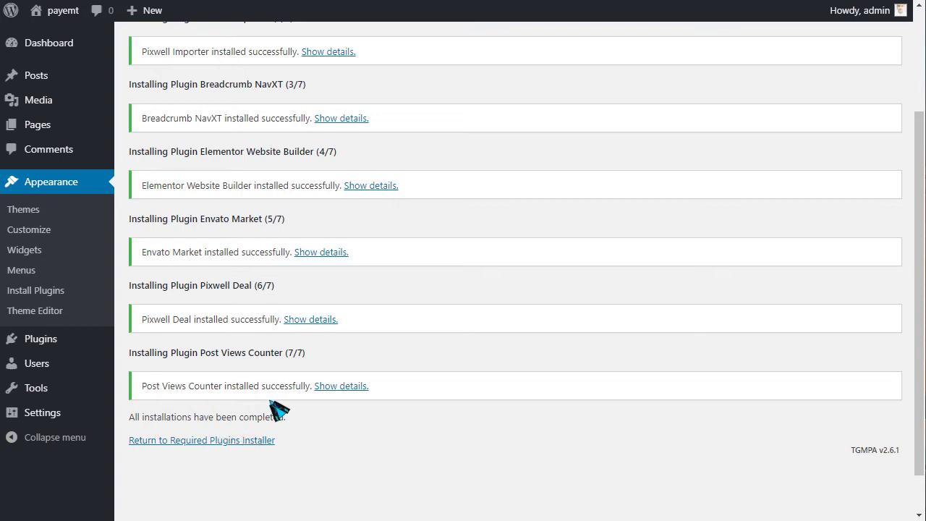
- Return to the required plugins installer and bulk-activate all the listed plugins
click(205, 440)
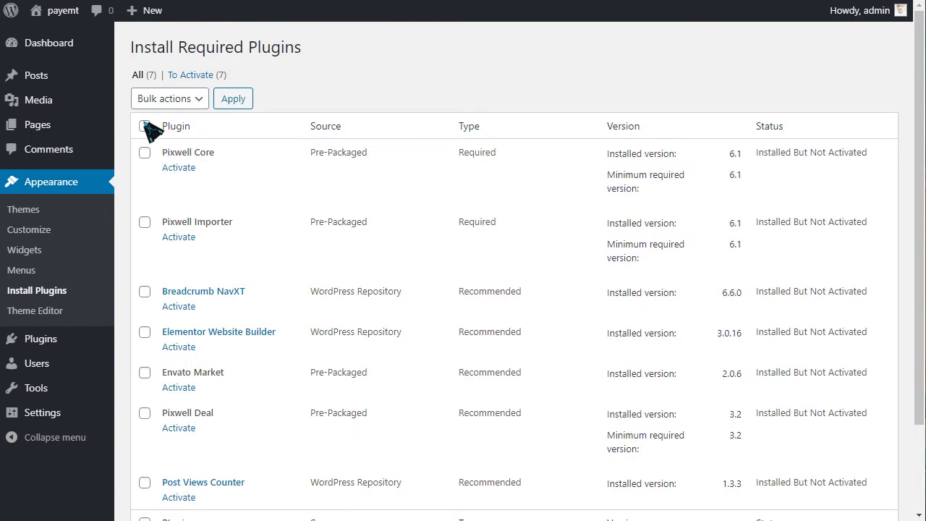
click(145, 125)
click(189, 100)
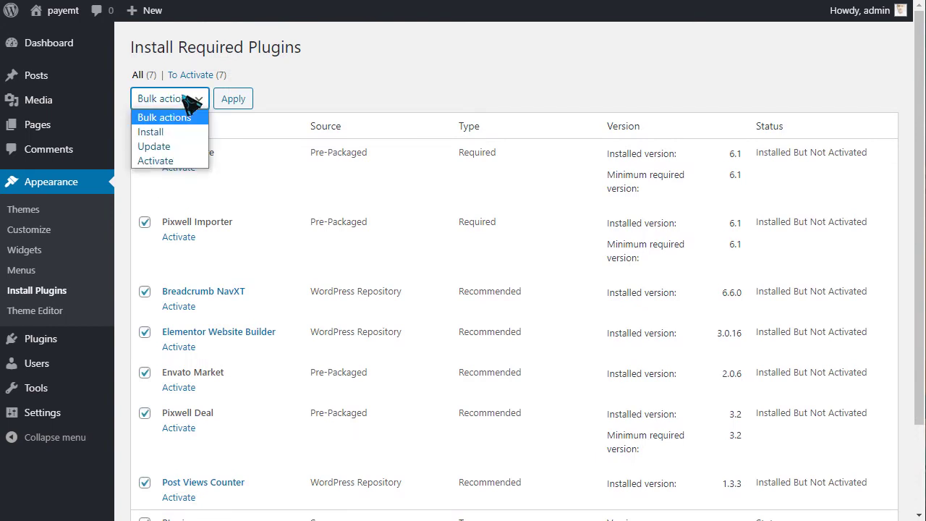
click(160, 164)
click(242, 101)
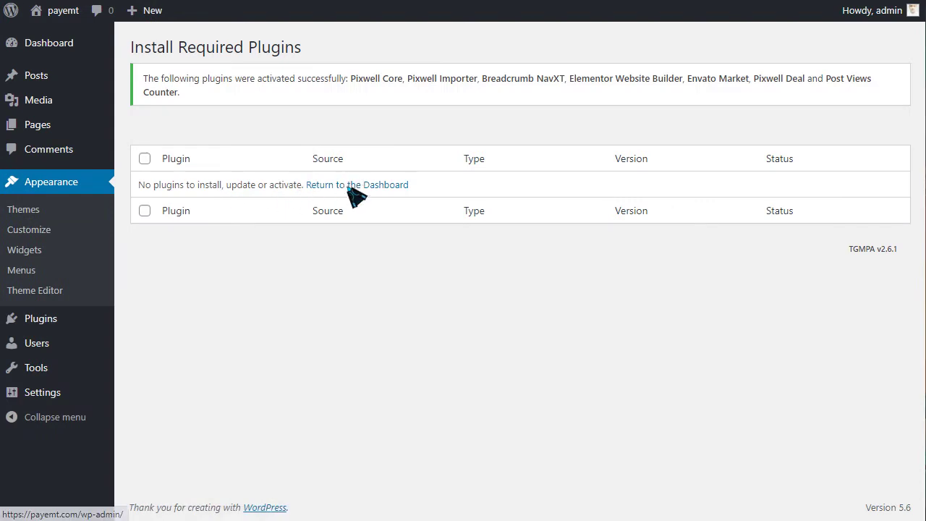
- Leave the plugin installer for the dashboard and open the Ruby Import Demos page
click(347, 186)
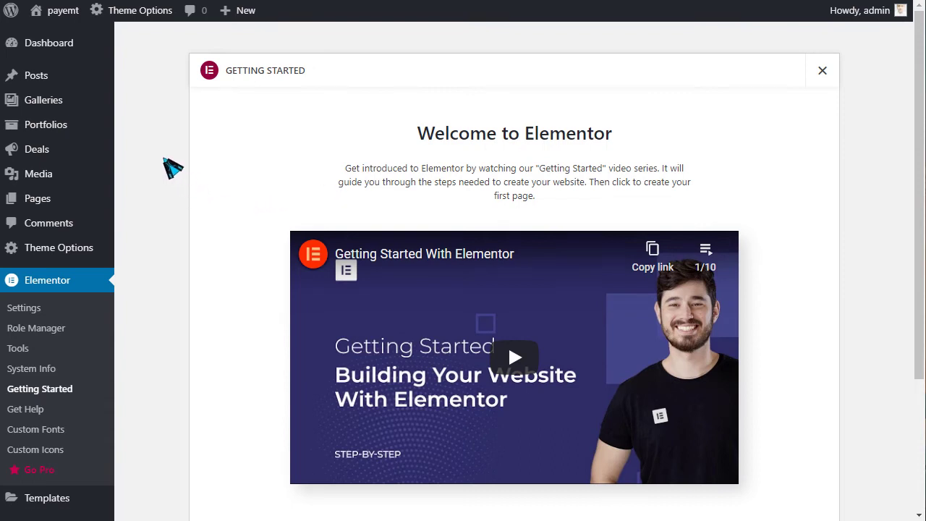
scroll(84, 382, down, 1)
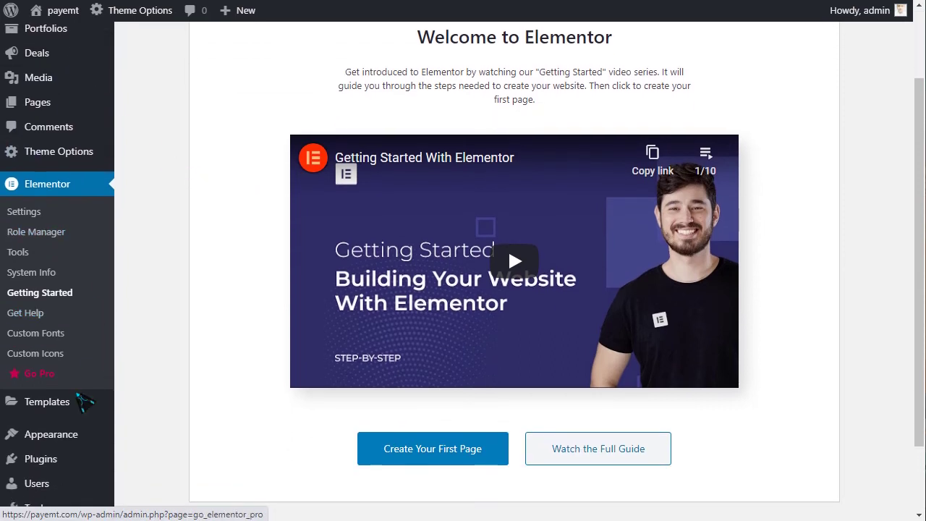
mouse_move(72, 441)
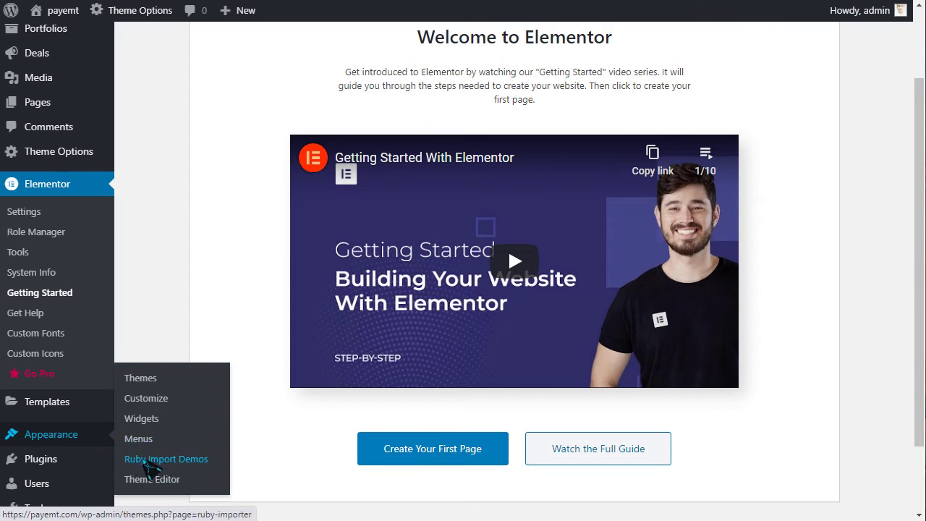
click(190, 470)
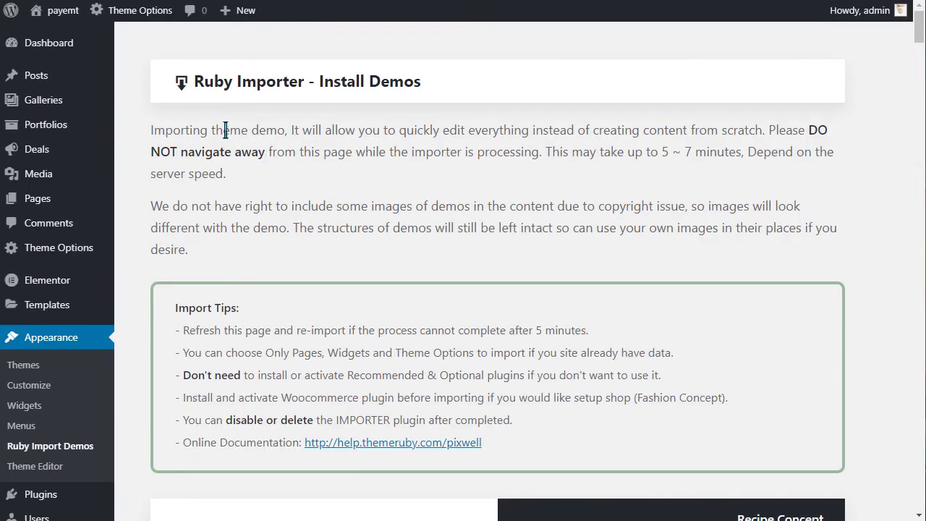
- Review the demo importer's import tips and the recommended plugins of the Recipe Concept demo
scroll(359, 283, down, 2)
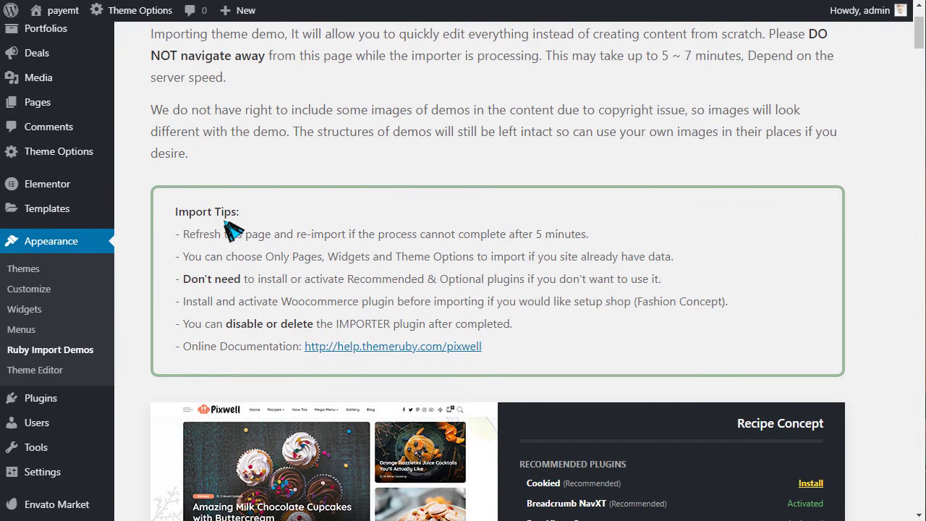
scroll(525, 186, down, 2)
drag(537, 145, 606, 150)
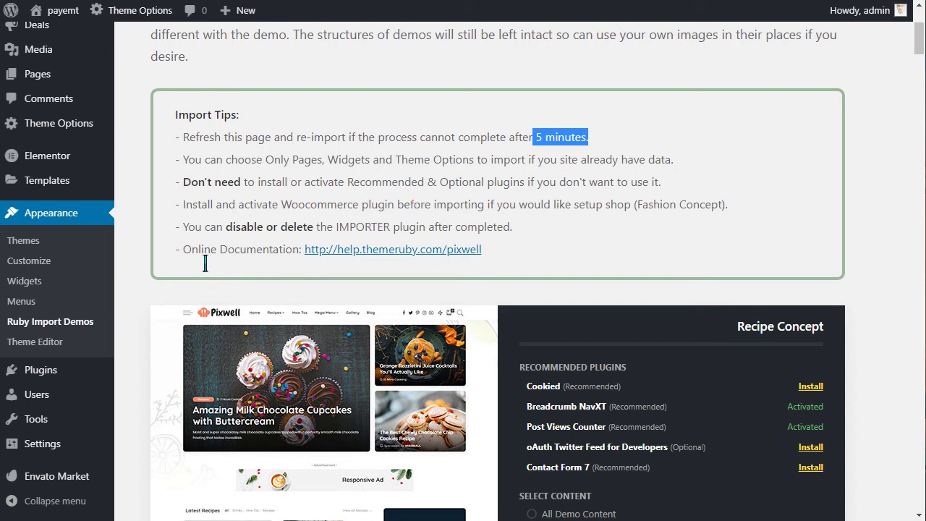
drag(201, 258, 314, 259)
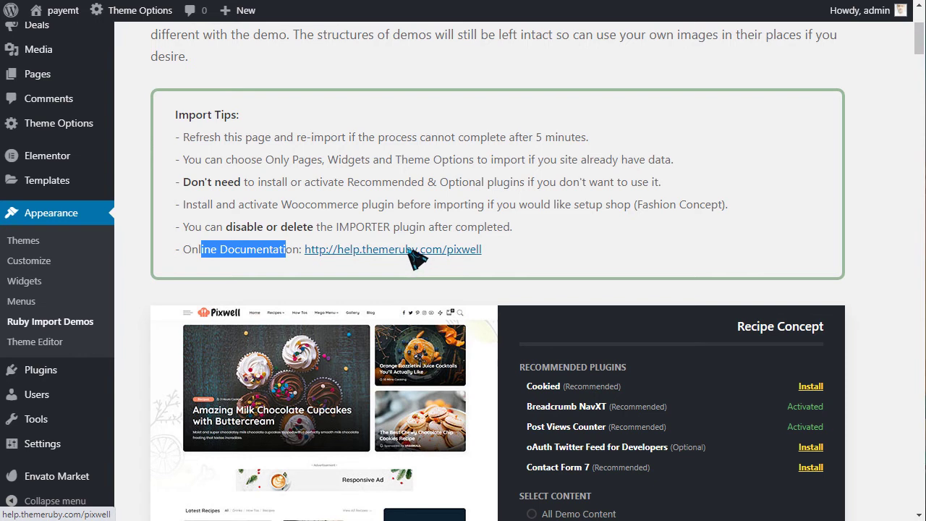
scroll(420, 250, down, 2)
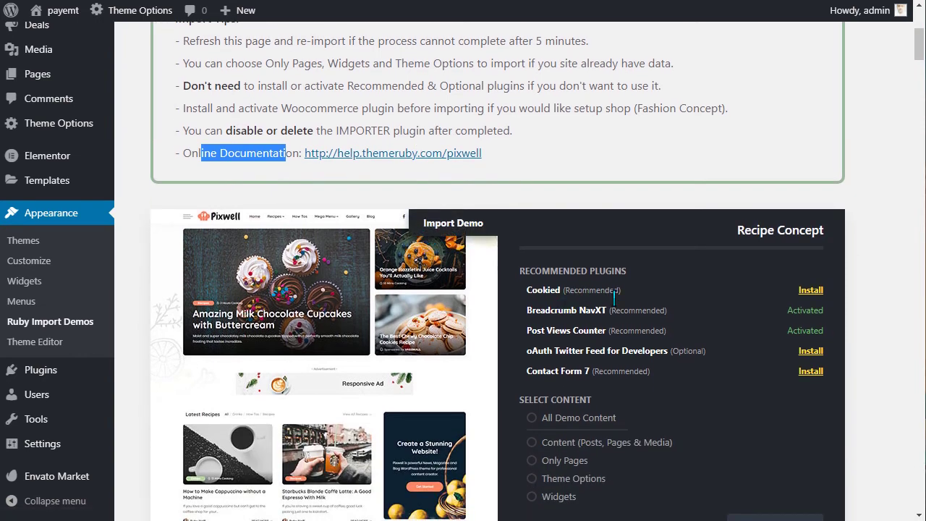
scroll(614, 295, down, 2)
drag(528, 235, 615, 241)
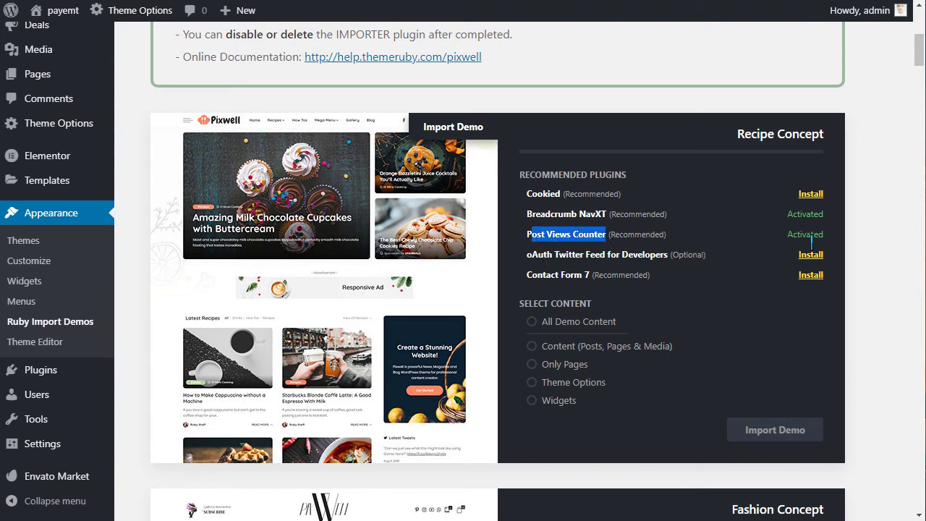
double_click(543, 194)
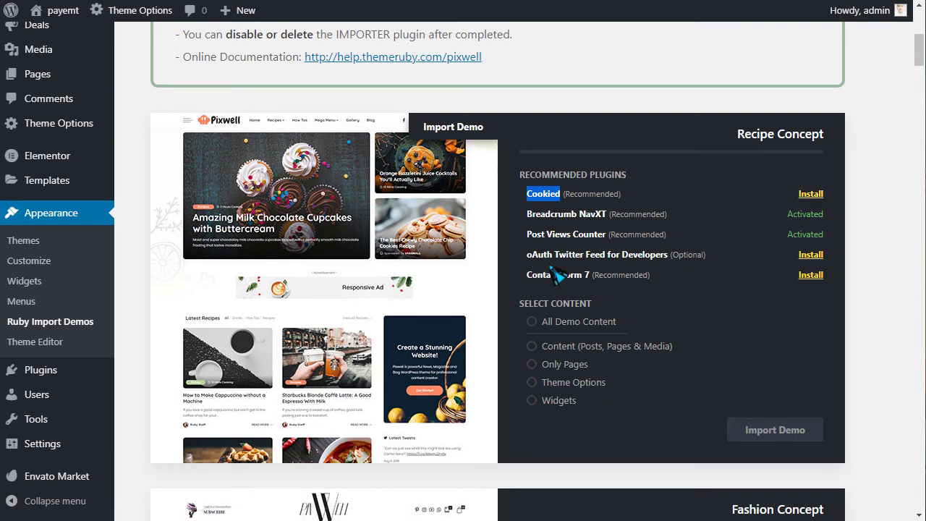
drag(634, 264, 646, 269)
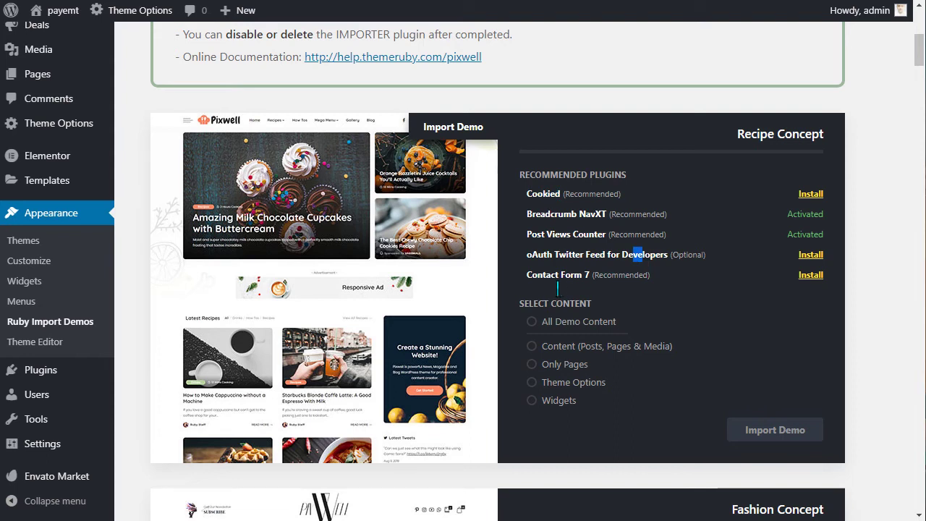
drag(563, 287, 588, 287)
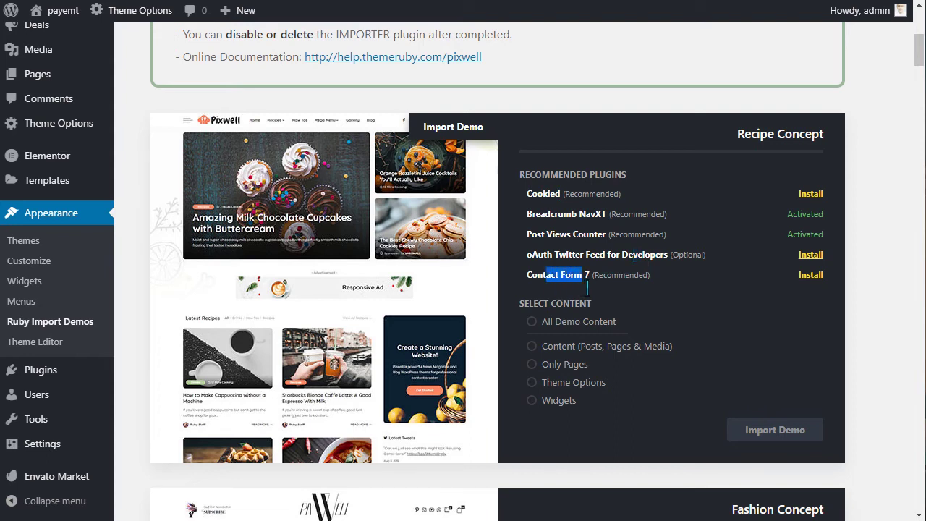
- Browse the other available demos, such as the Fashion, Technology and Travel Concepts, and return to the Recipe Concept demo
click(811, 274)
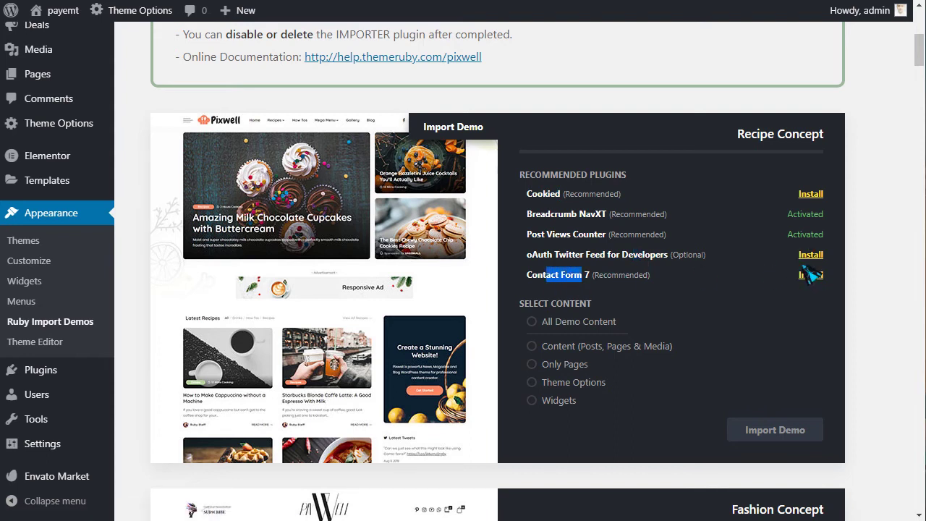
scroll(620, 289, down, 2)
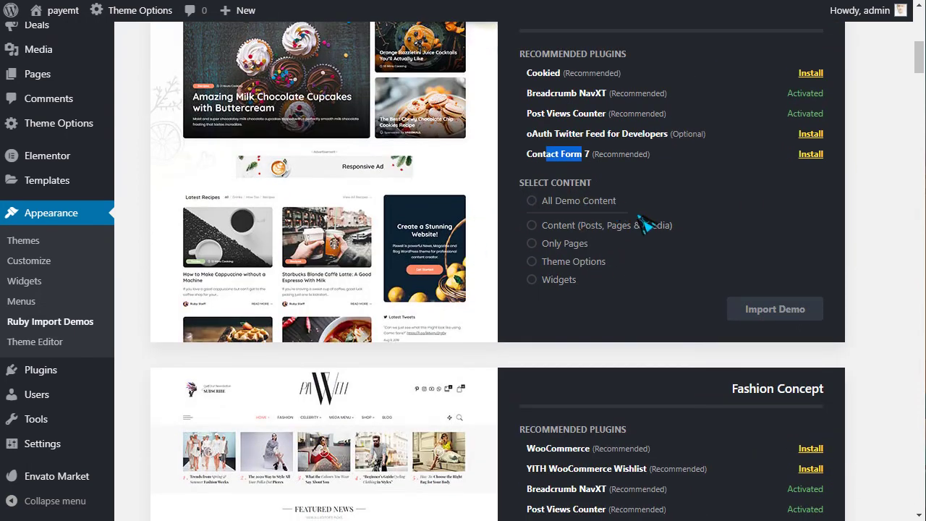
scroll(386, 279, down, 5)
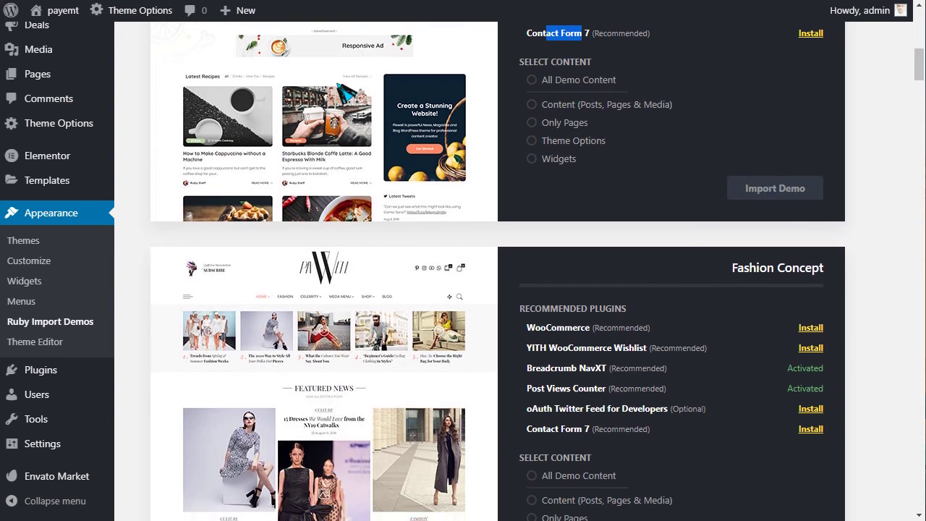
scroll(385, 278, down, 6)
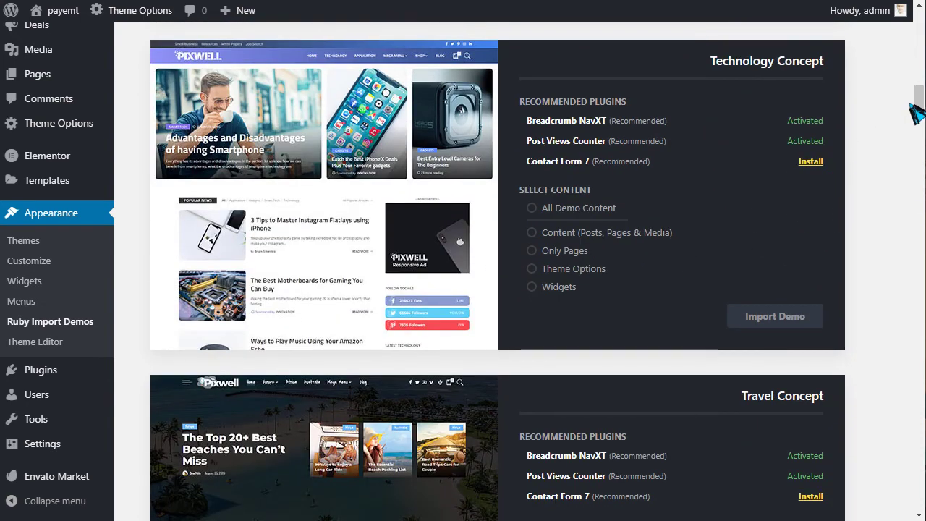
drag(918, 93, 918, 196)
drag(917, 217, 916, 43)
scroll(376, 308, down, 2)
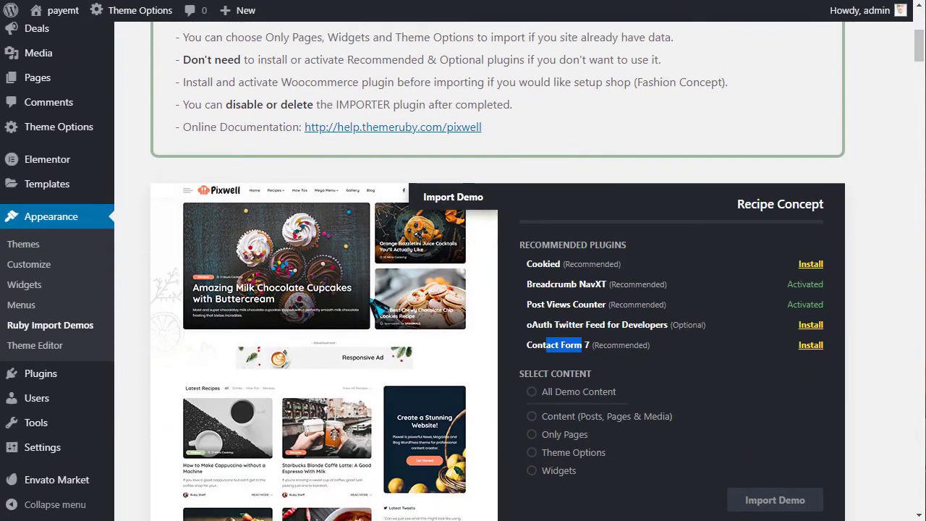
- Import the Recipe Concept demo with All Demo Content selected and confirm the import
scroll(375, 305, down, 2)
click(532, 295)
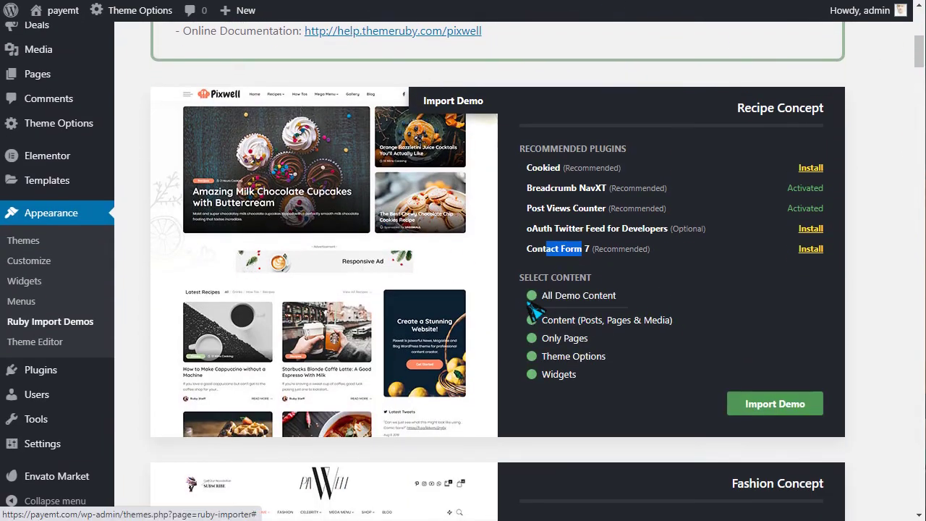
click(780, 407)
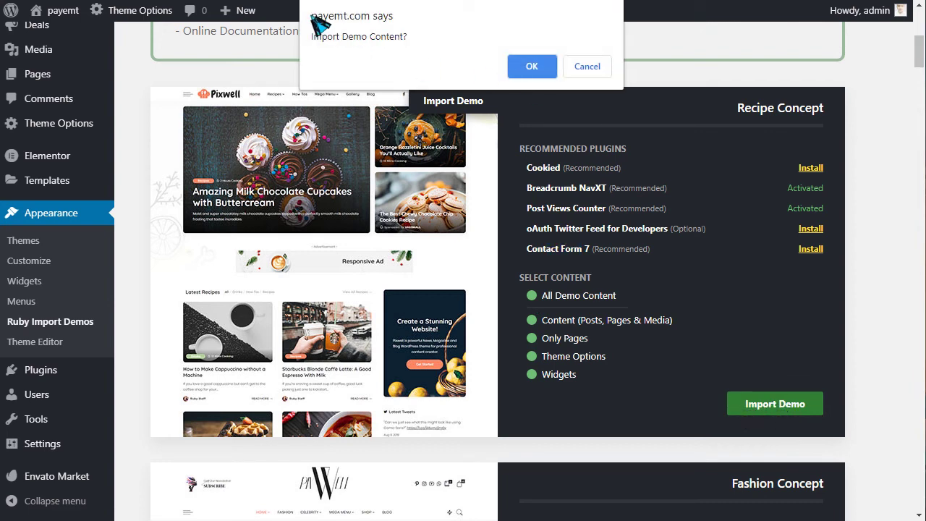
click(532, 66)
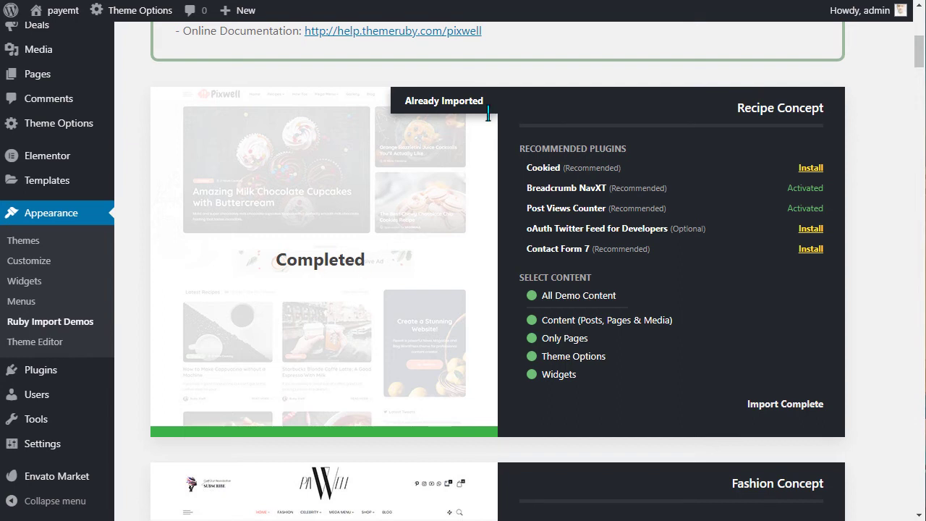
- Visit the site's front end and dismiss the newsletter popup and the cookie notice by accepting it
scroll(449, 206, down, 3)
scroll(145, 130, up, 2)
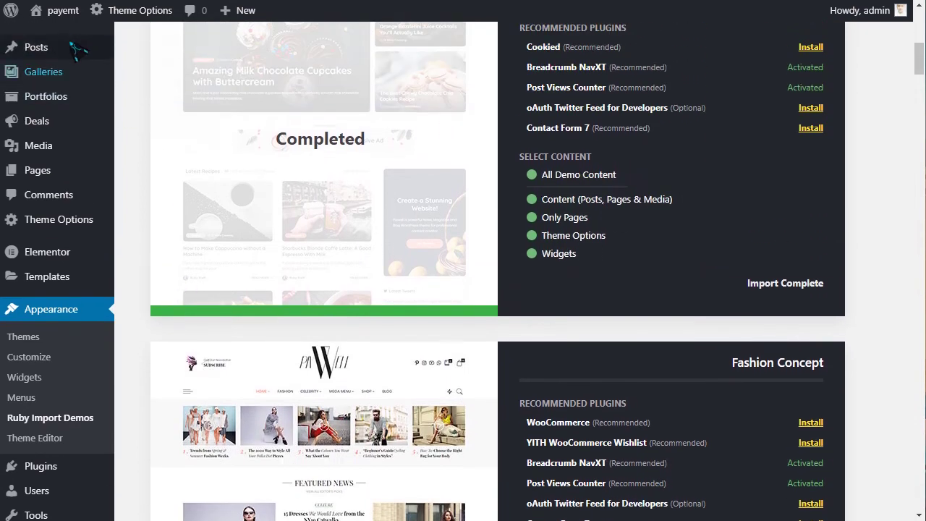
mouse_move(71, 21)
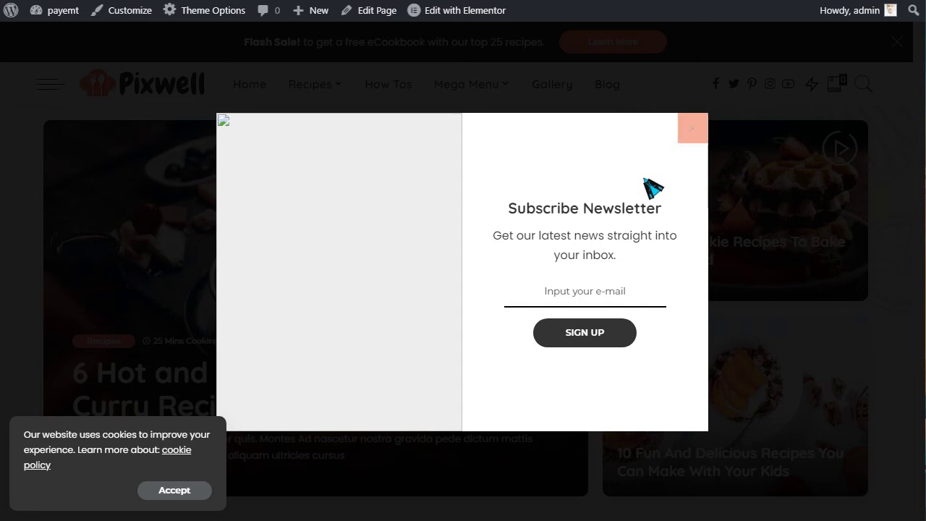
click(693, 128)
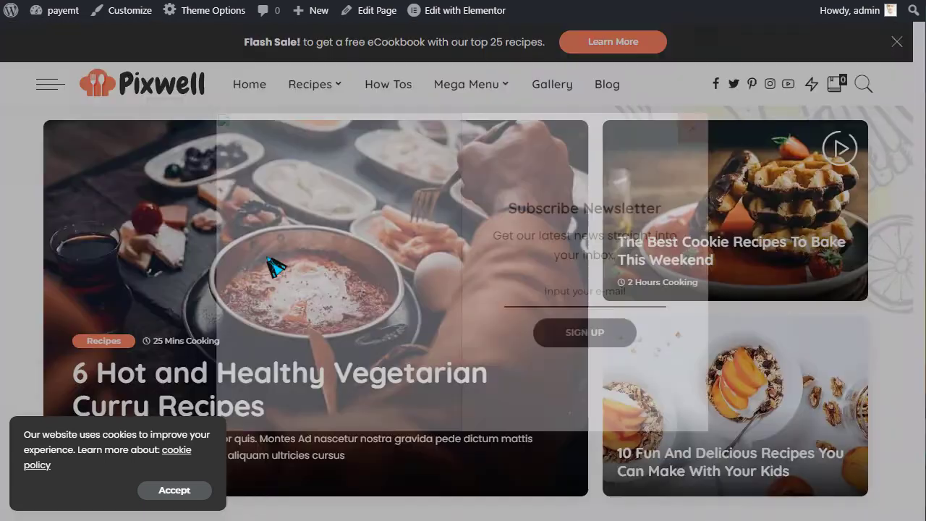
scroll(290, 326, down, 2)
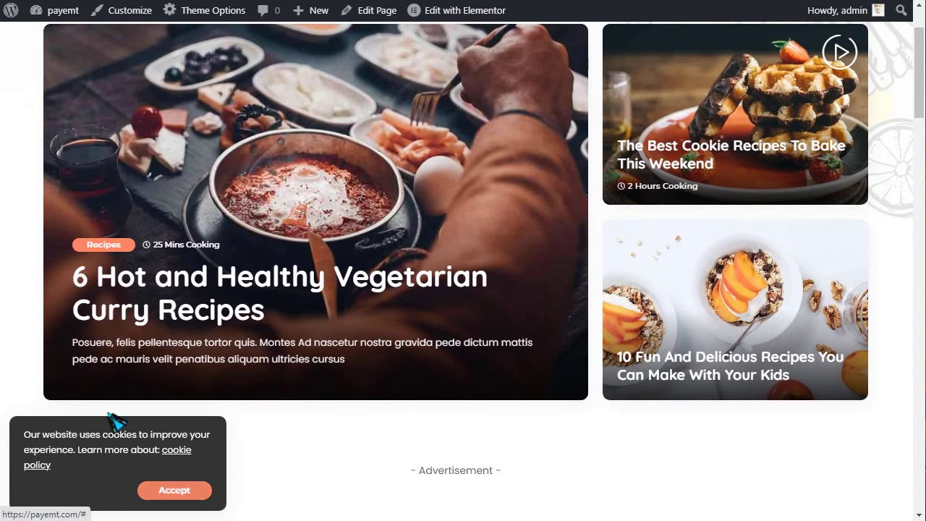
scroll(58, 347, down, 1)
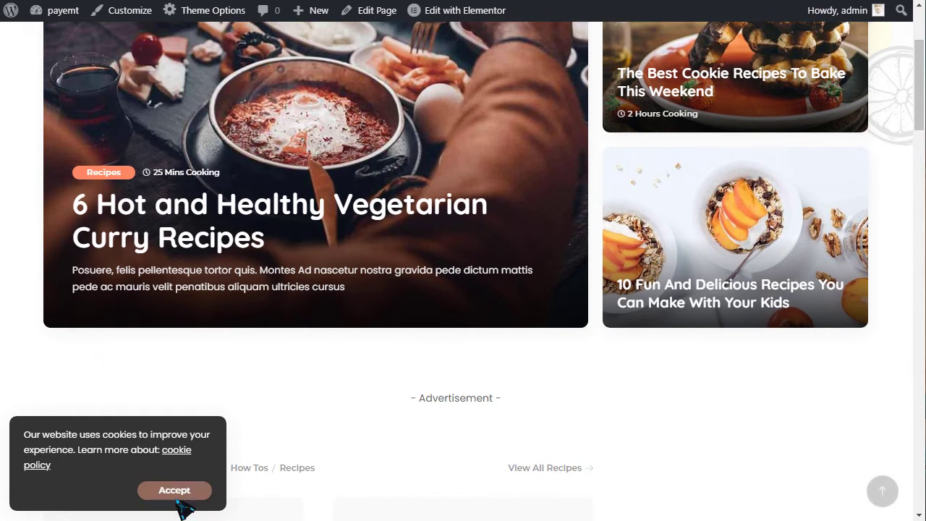
click(175, 492)
- Check the header navigation menus and the My Bookmarks page, and return to the home page through the Pixwell logo
scroll(466, 278, down, 1)
scroll(465, 278, up, 4)
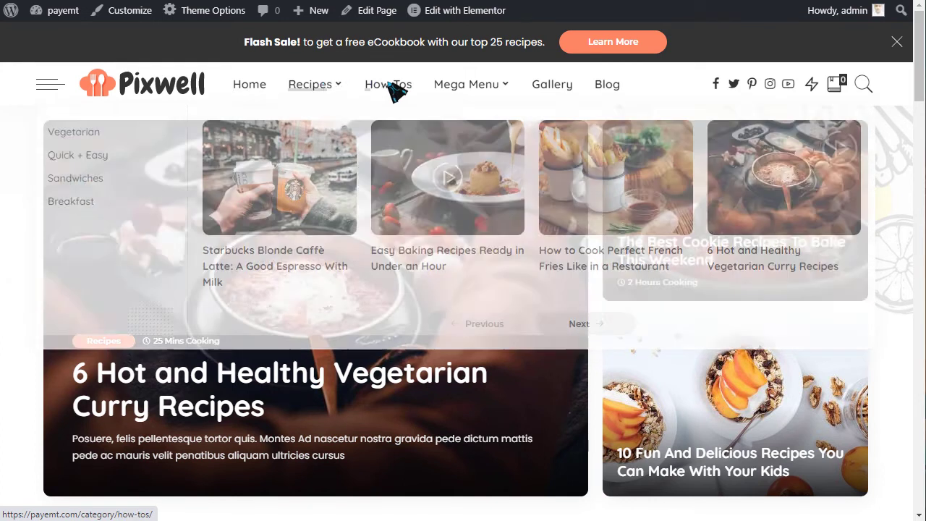
mouse_move(470, 88)
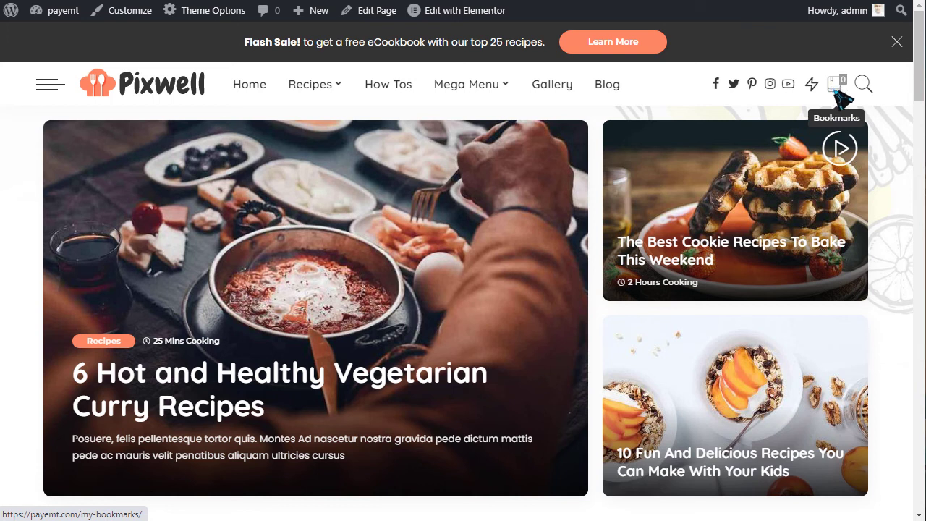
click(837, 85)
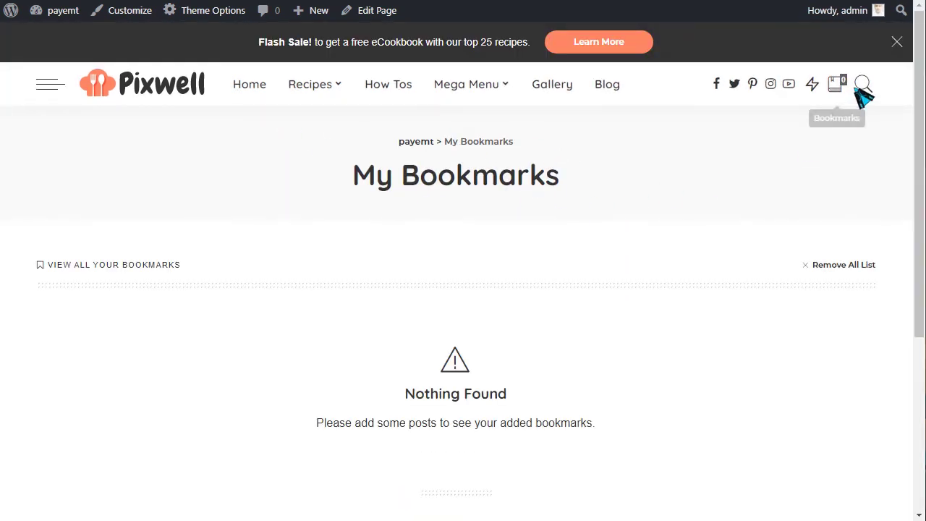
click(145, 93)
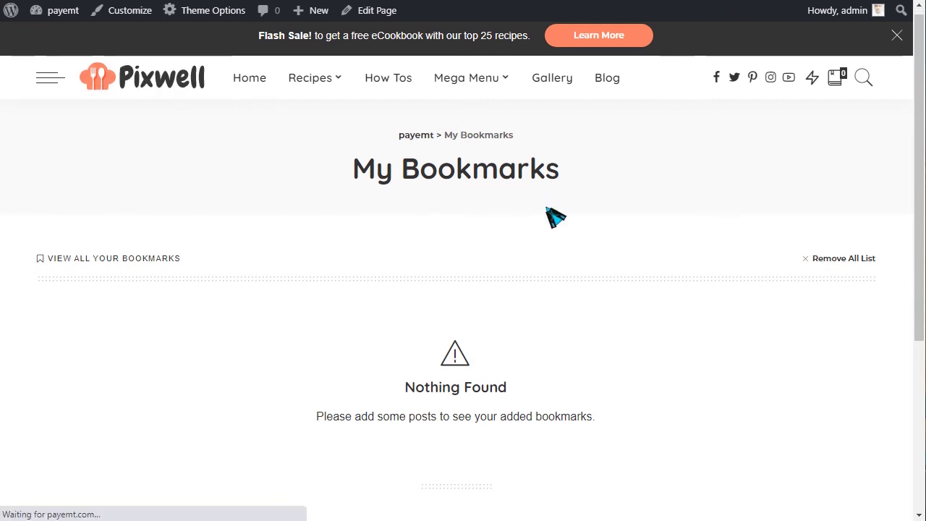
- Review the imported home page from the featured posts through the Latest Recipes section to the end and back up
scroll(557, 217, down, 2)
scroll(201, 228, down, 5)
scroll(221, 222, down, 1)
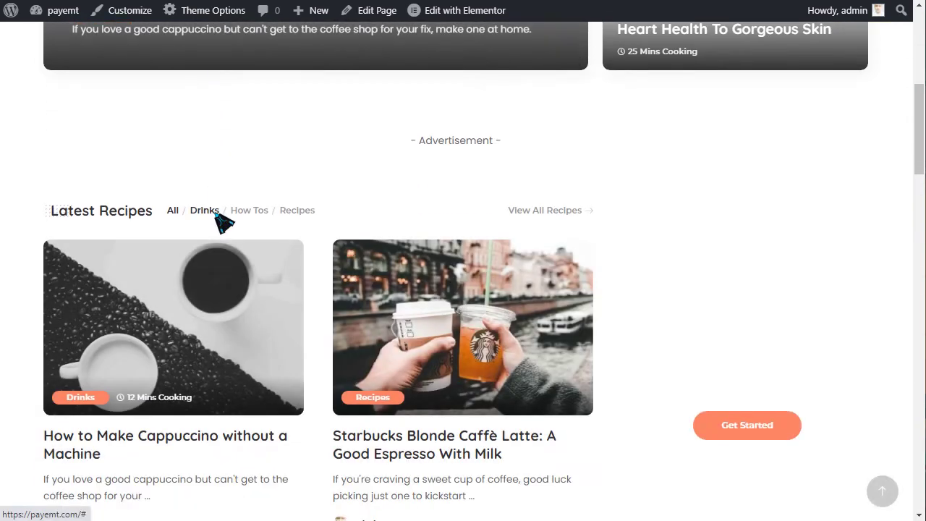
scroll(236, 223, down, 3)
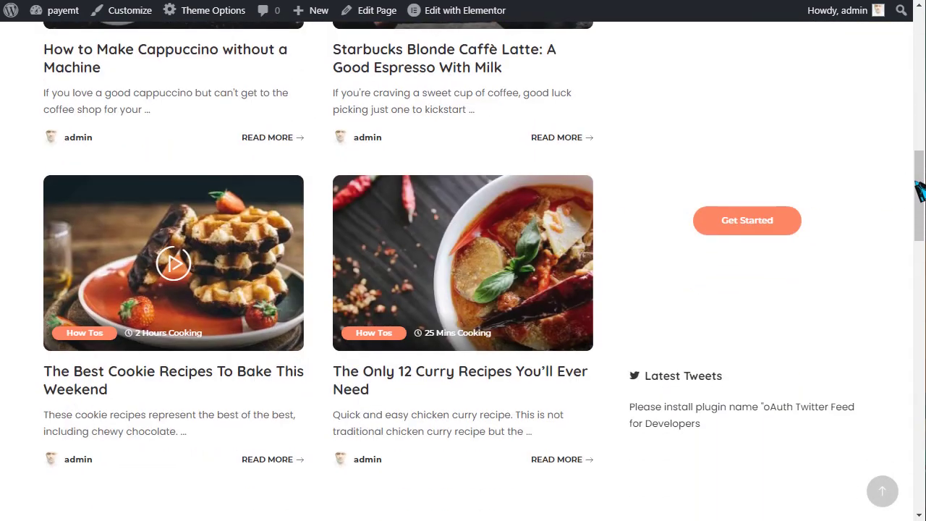
drag(918, 196, 919, 484)
drag(912, 424, 912, 72)
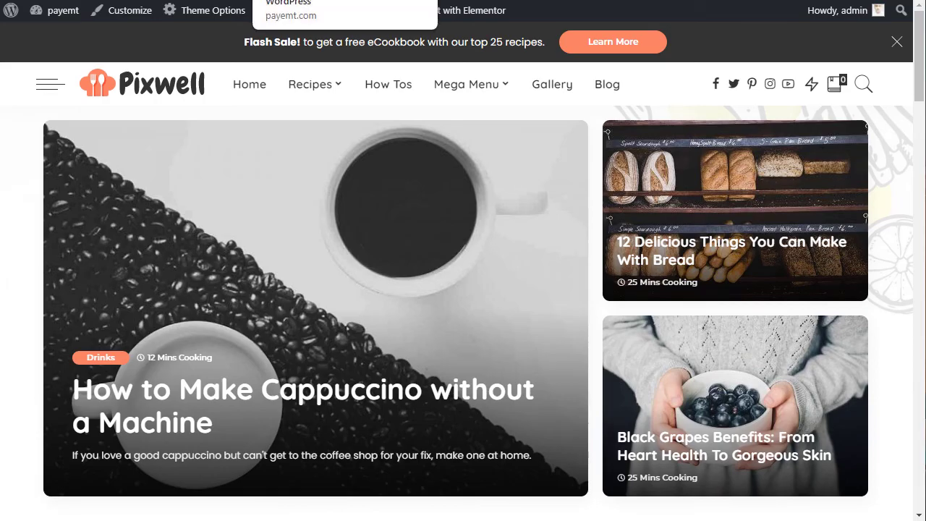
- Return to the WordPress dashboard and open the list of installed plugins, locating the Classic Editor plugin
scroll(113, 340, down, 1)
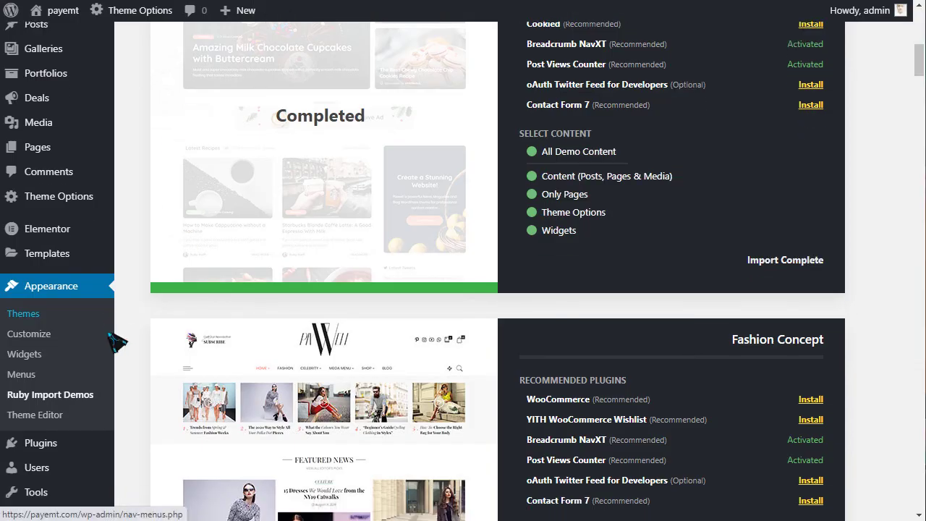
mouse_move(53, 373)
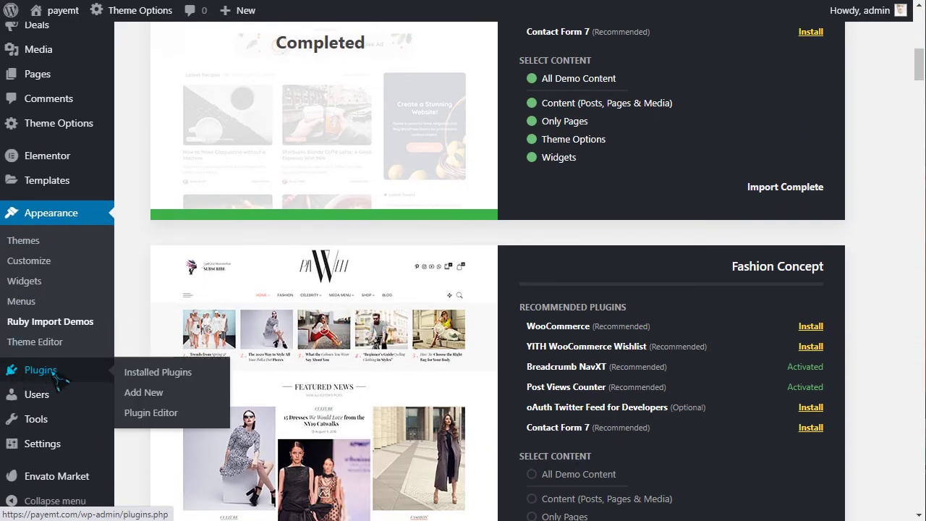
click(144, 375)
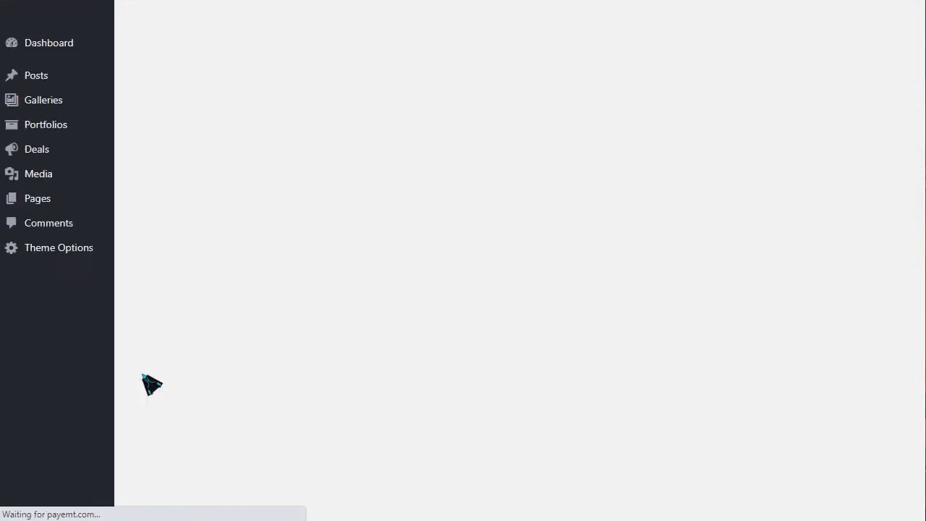
scroll(220, 284, down, 1)
scroll(220, 284, down, 1)
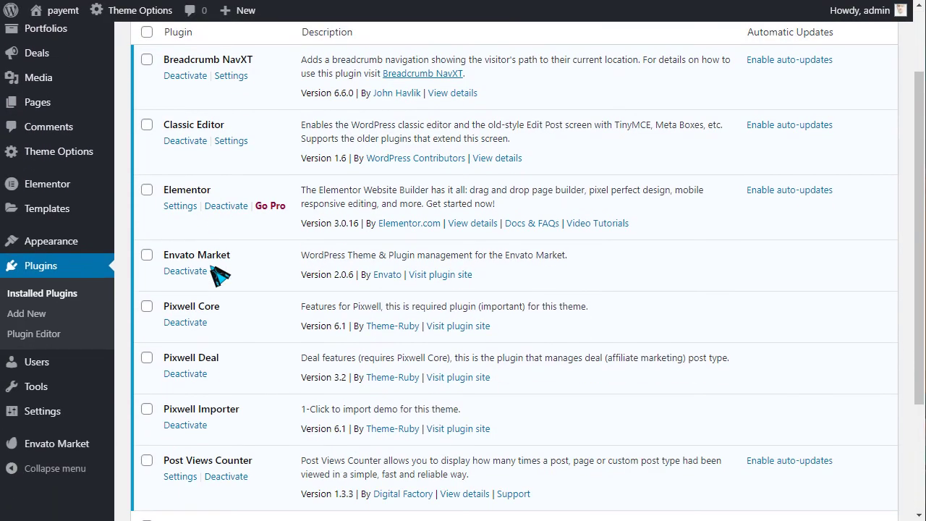
drag(164, 123, 227, 132)
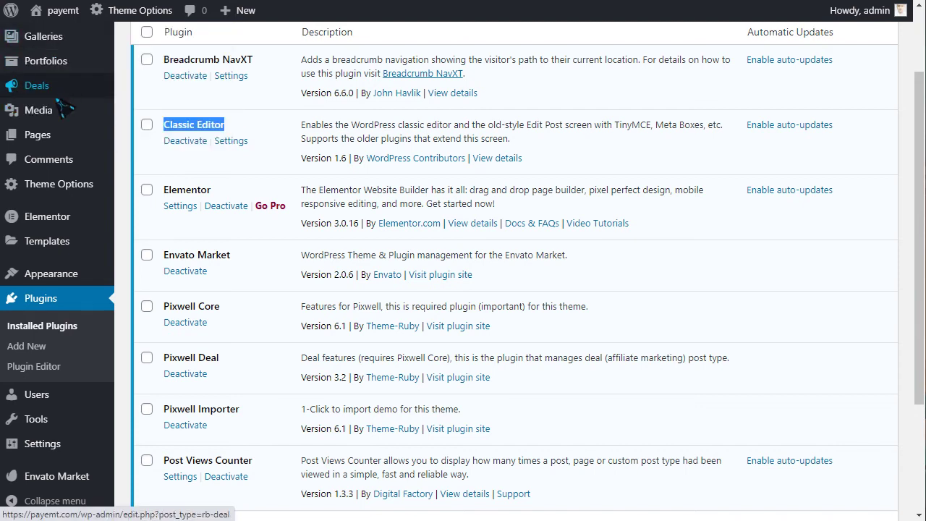
- Bulk-deactivate the Envato Market and Pixwell Importer plugins
click(147, 256)
scroll(183, 257, down, 2)
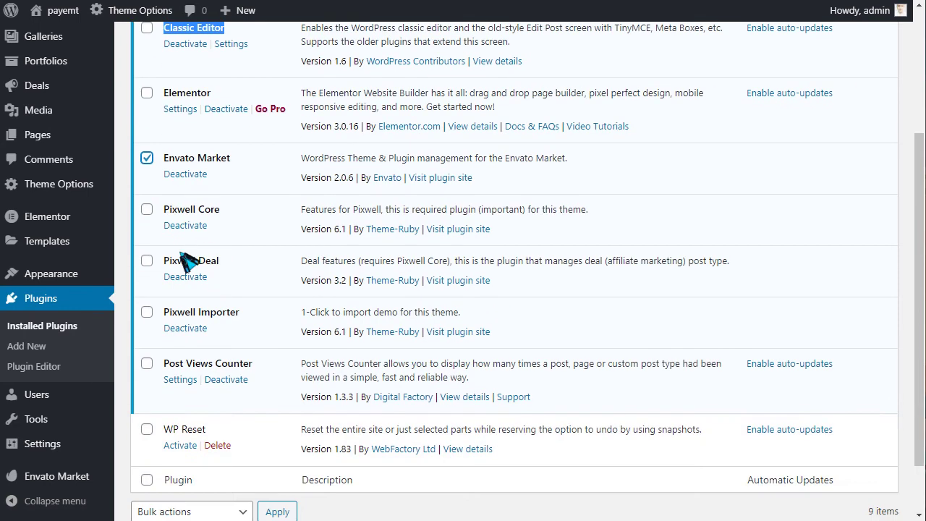
click(147, 312)
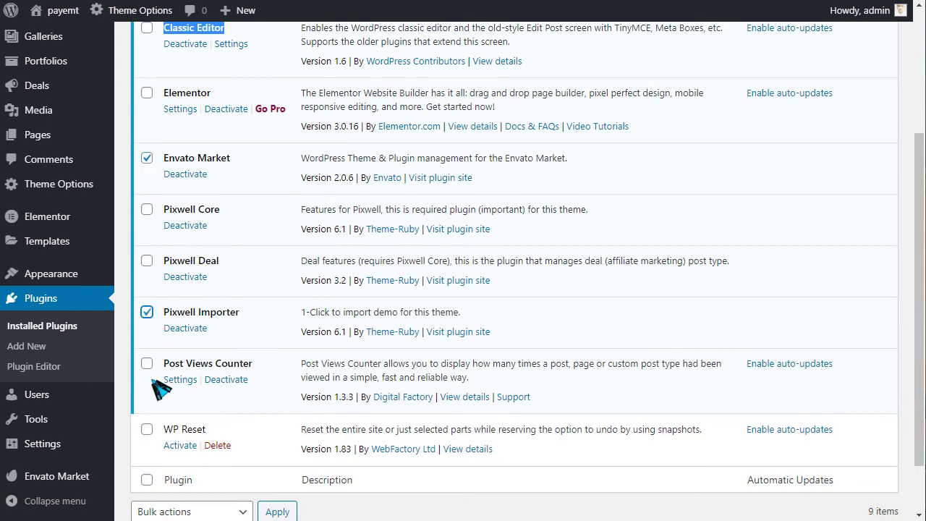
scroll(174, 401, down, 2)
click(178, 449)
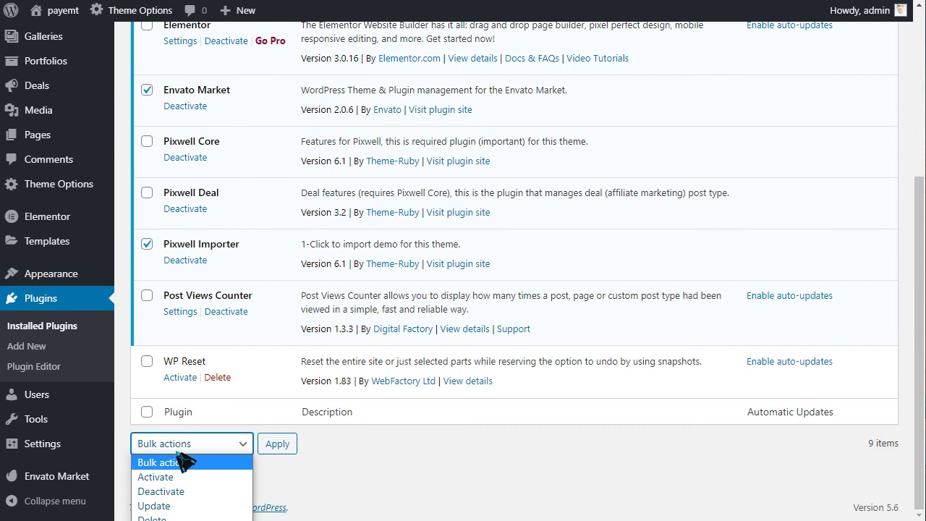
click(189, 490)
click(278, 450)
scroll(280, 338, up, 5)
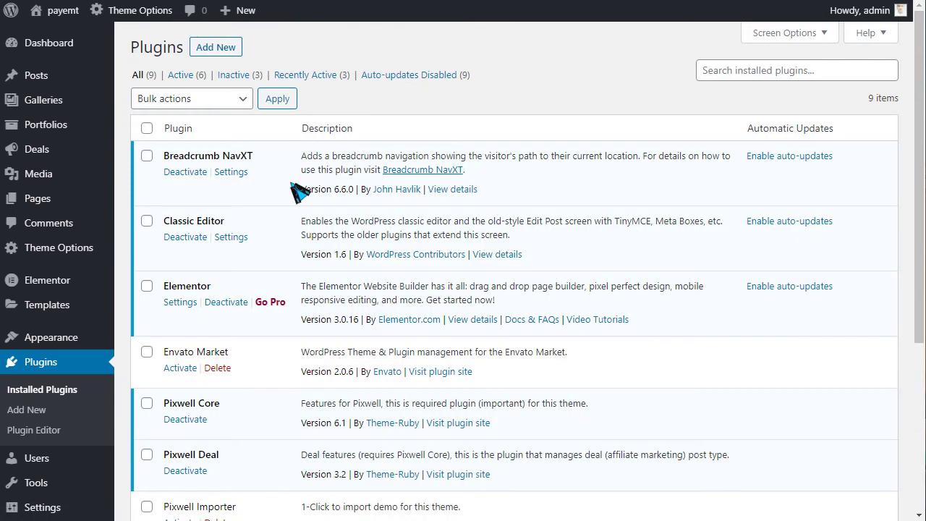
scroll(297, 192, down, 5)
- Open the list of all pages and check which imported page is assigned as the front page
mouse_move(73, 312)
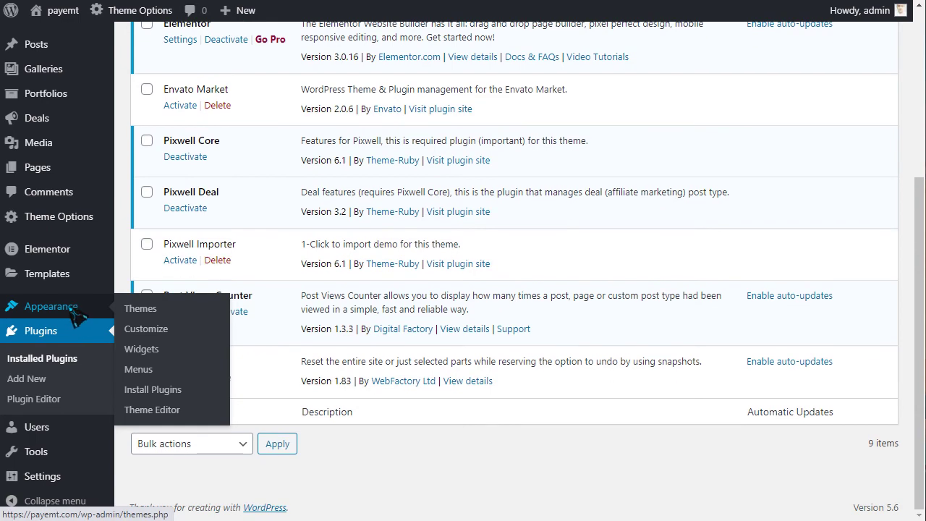
mouse_move(42, 225)
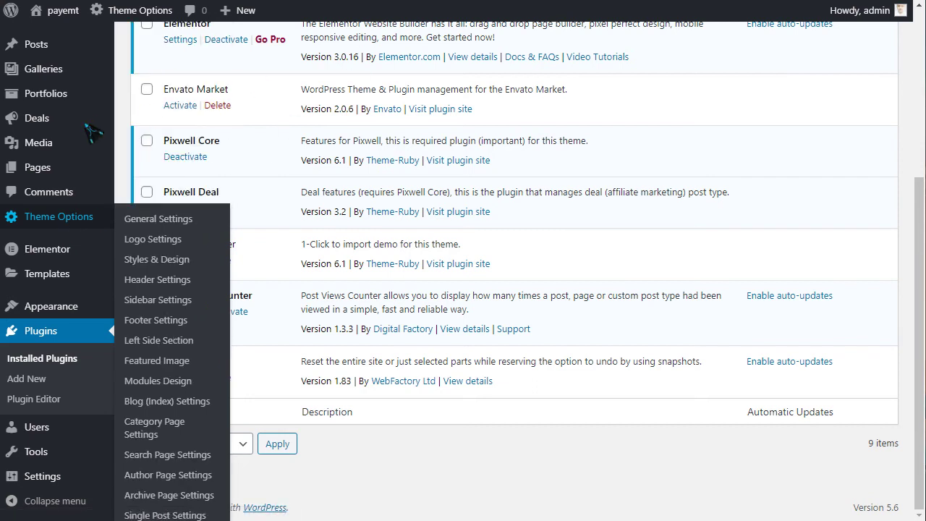
scroll(73, 192, up, 1)
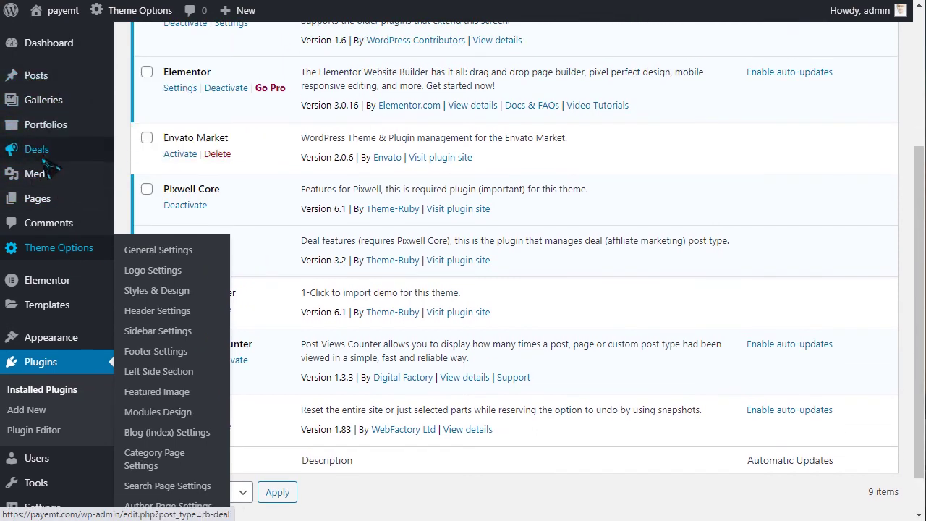
click(58, 197)
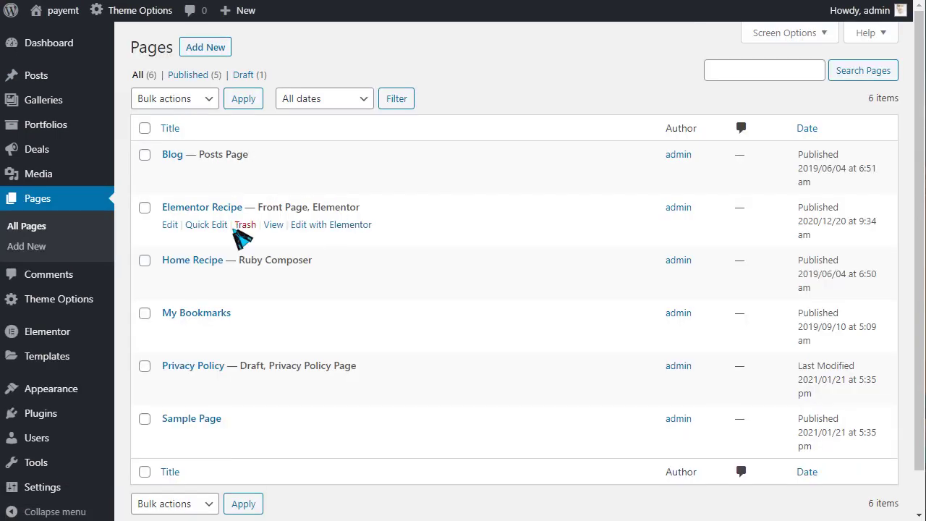
scroll(397, 230, down, 1)
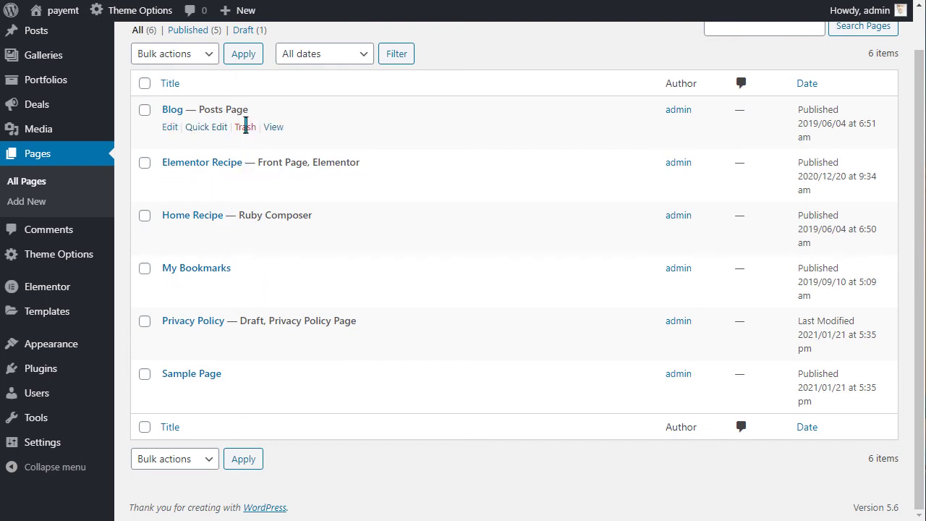
scroll(288, 310, up, 1)
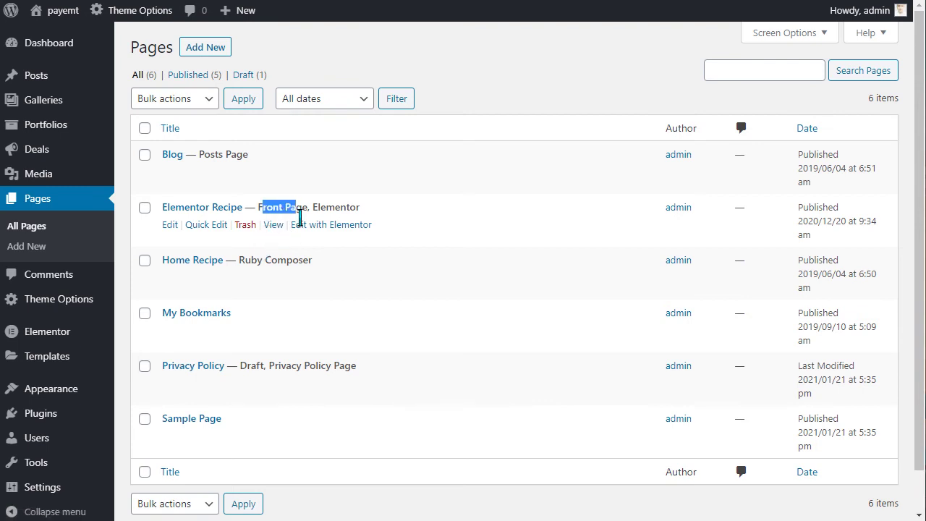
- Open the general settings and review the site address, the membership option and the default roles available for new users
double_click(329, 215)
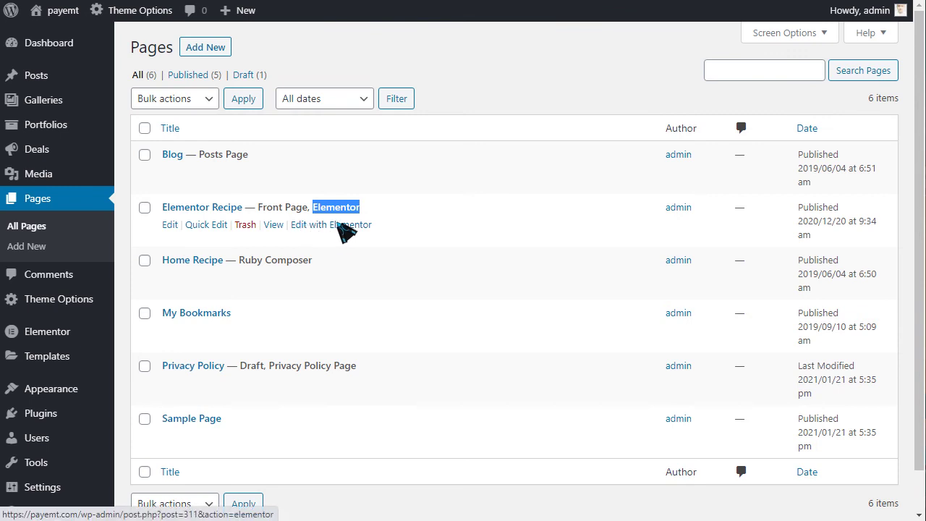
scroll(145, 311, down, 1)
mouse_move(73, 450)
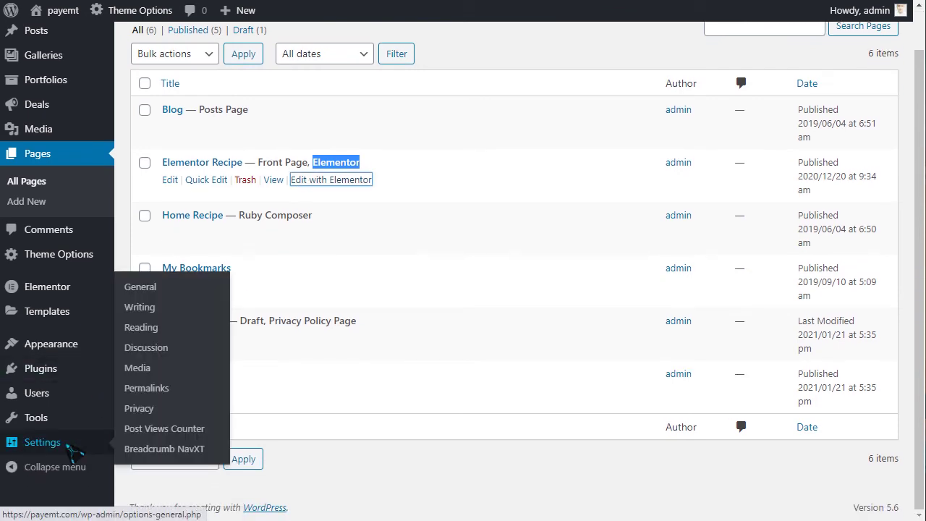
click(142, 289)
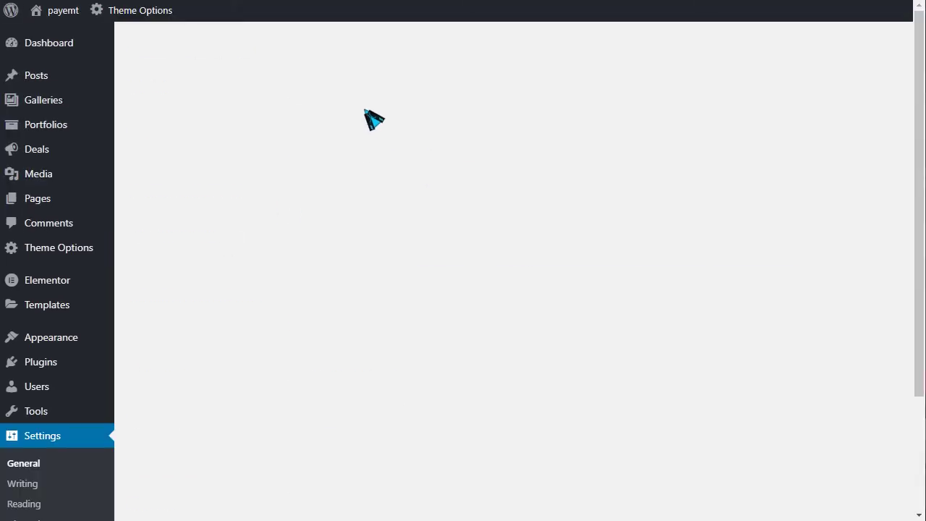
drag(297, 130, 463, 155)
scroll(290, 332, down, 3)
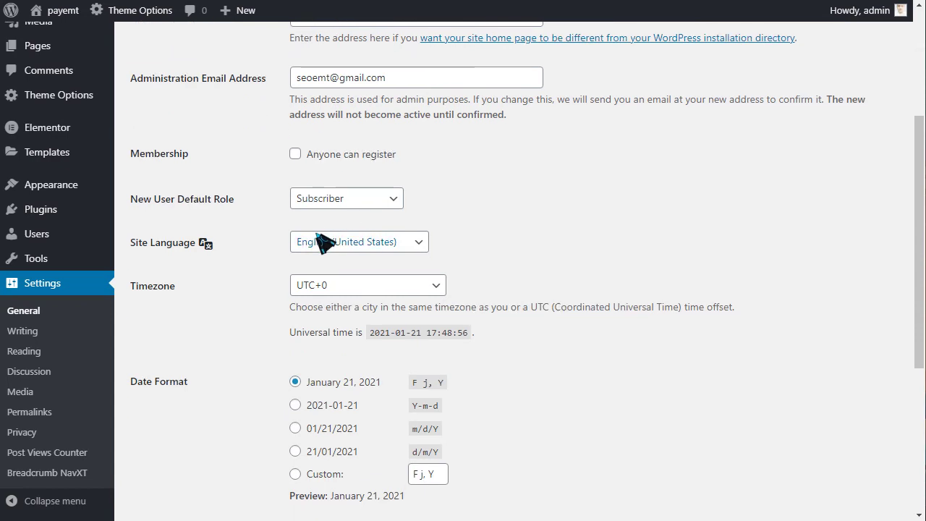
scroll(319, 242, down, 1)
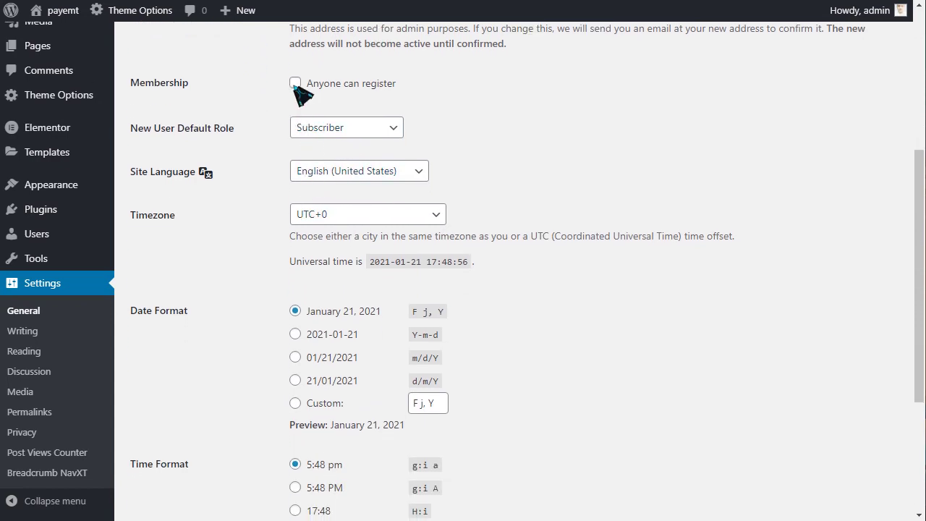
click(391, 128)
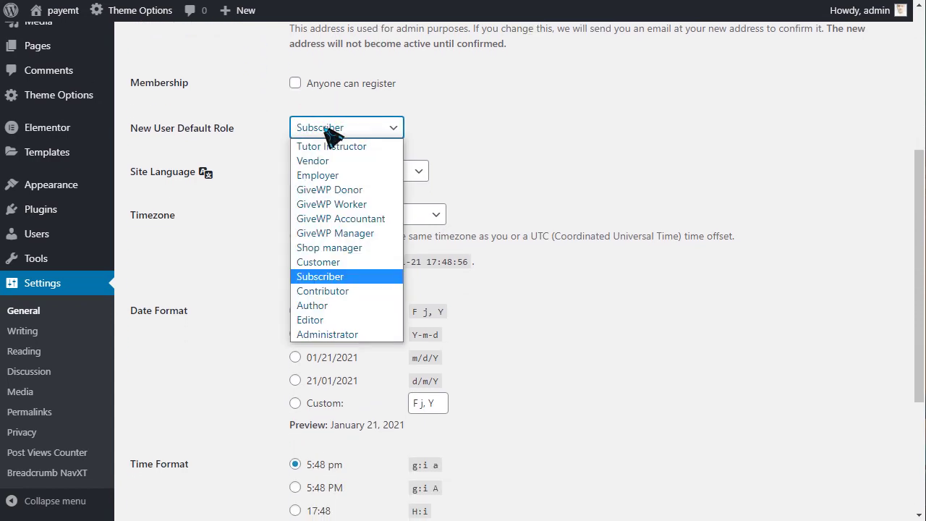
click(282, 262)
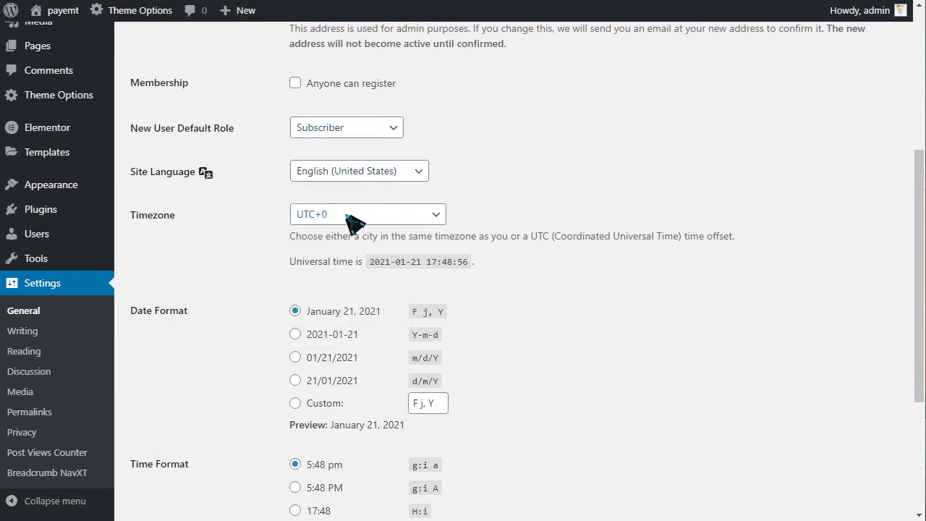
- Set the site timezone to UTC+6
click(311, 214)
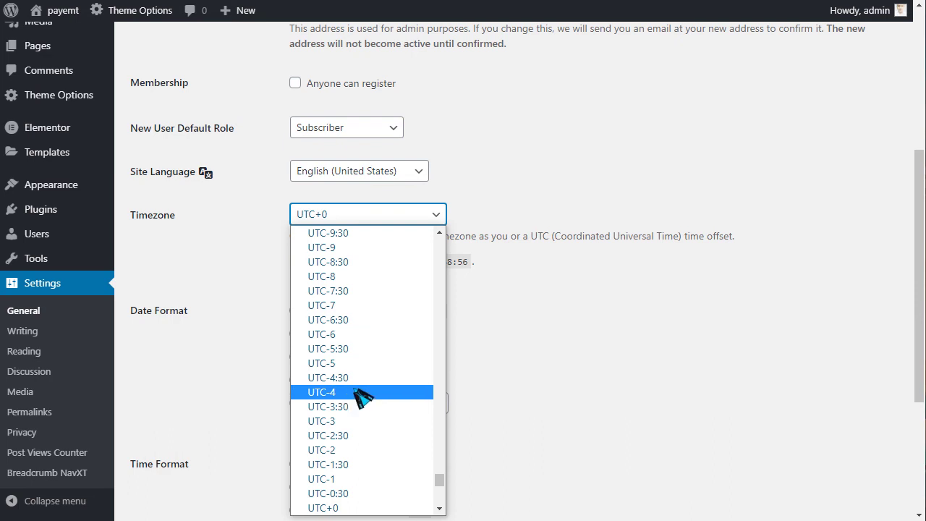
scroll(361, 441, down, 6)
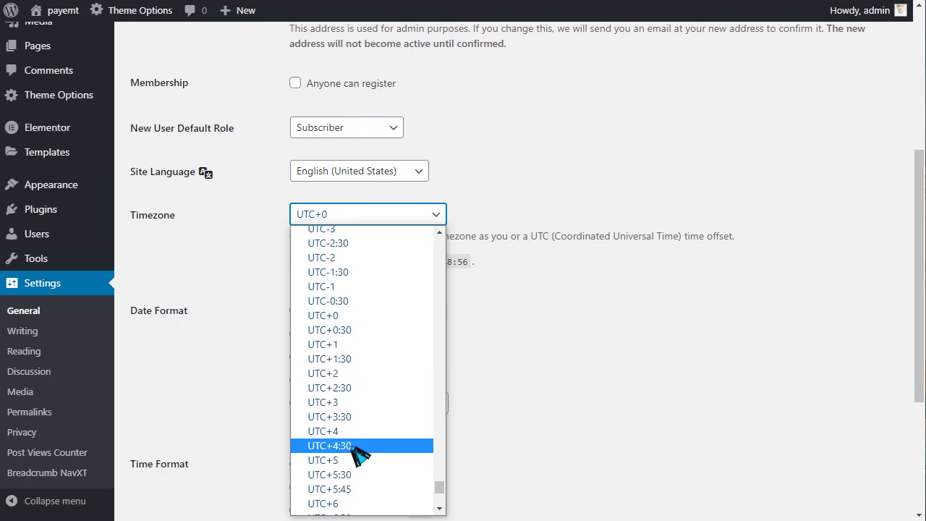
click(339, 359)
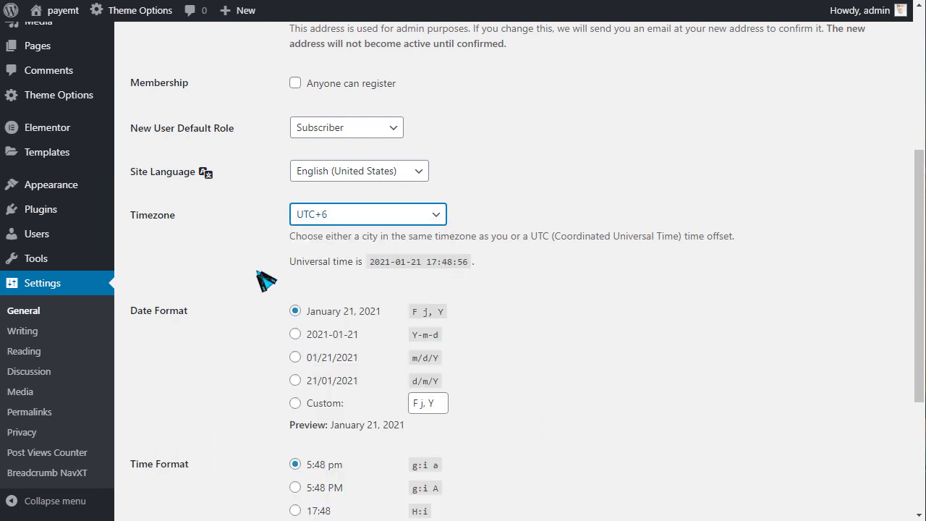
scroll(140, 397, down, 1)
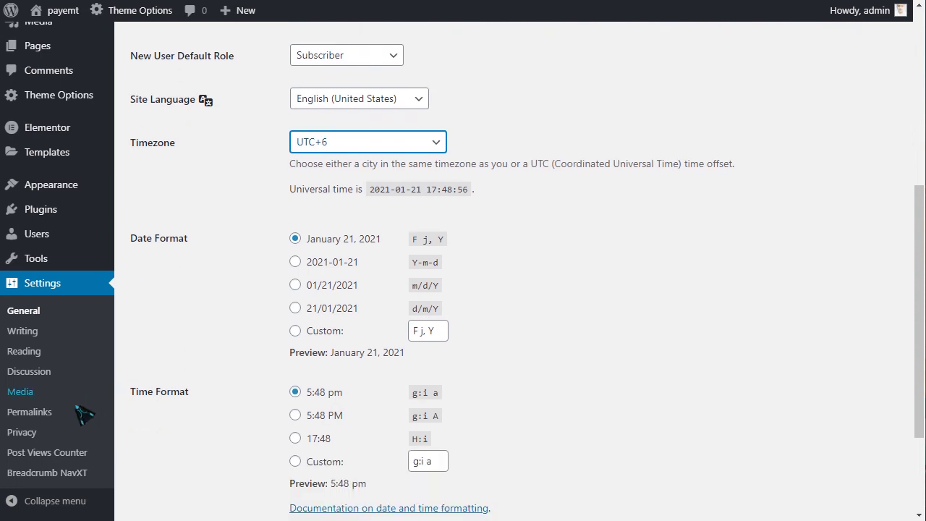
- Open the permalink settings and choose the Post name URL structure
click(29, 414)
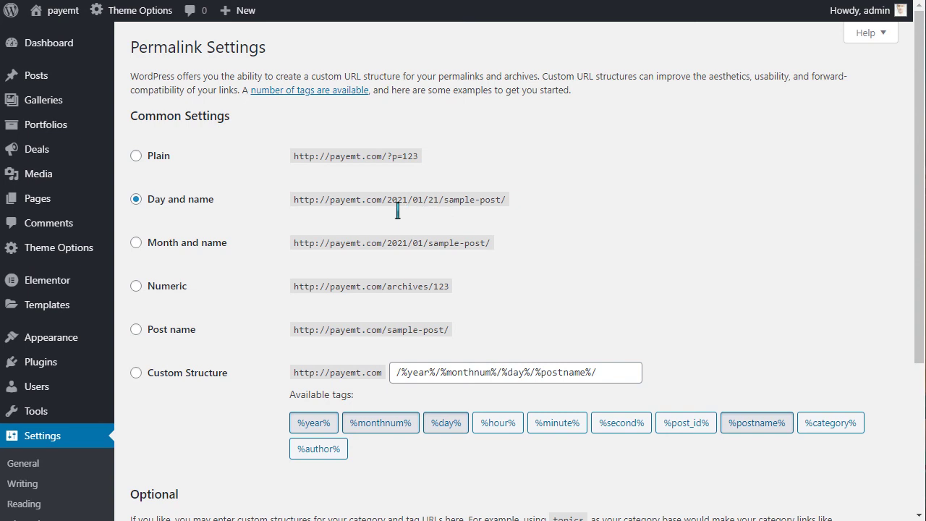
drag(388, 208, 499, 209)
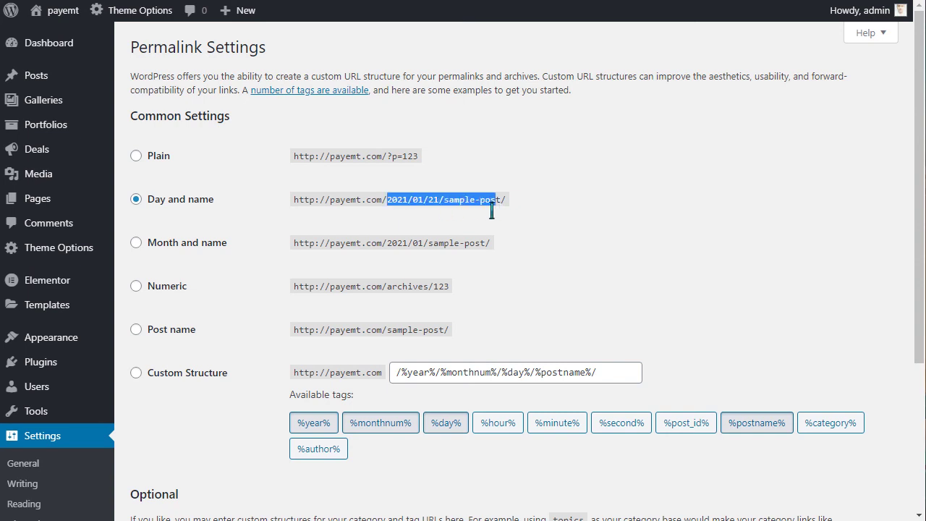
click(180, 288)
click(137, 330)
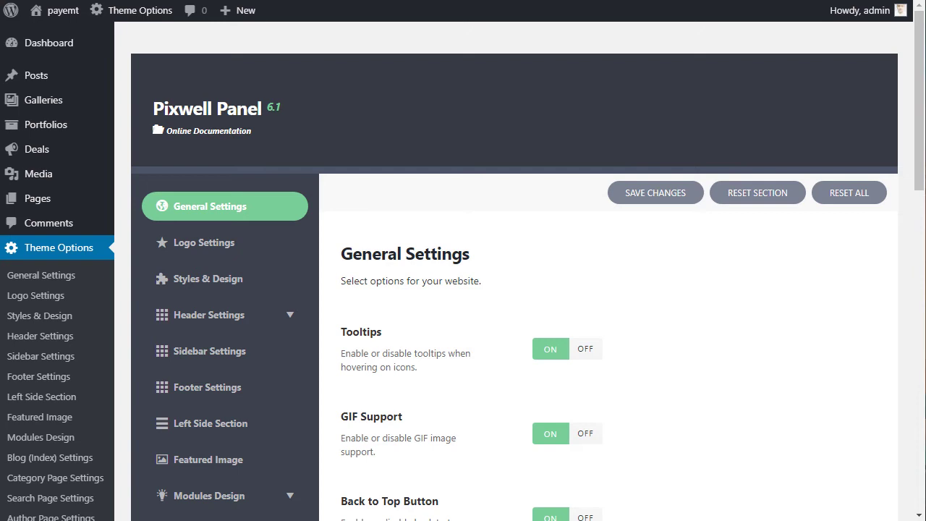
- Review the theme's General Settings options, including tooltips and bookmarklet icons, and the main and retina header logo options in Logo Settings
scroll(248, 221, down, 2)
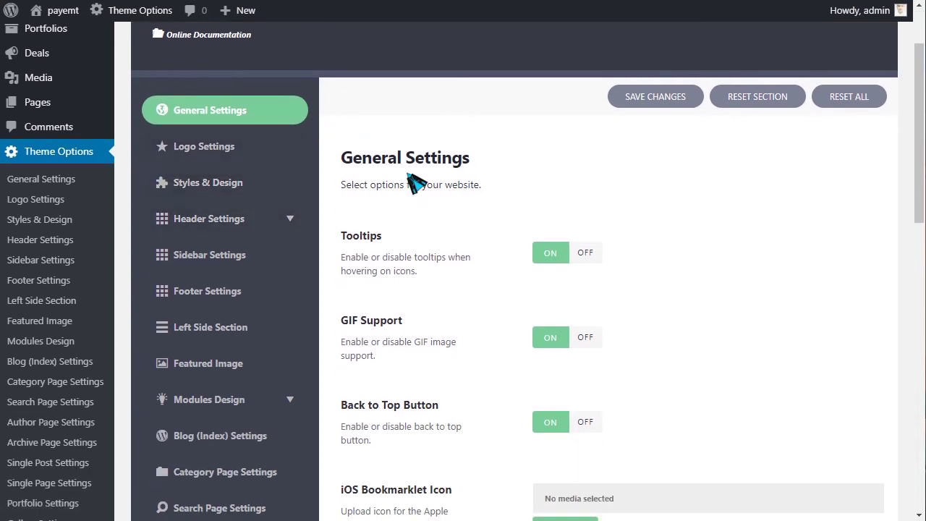
scroll(550, 222, down, 2)
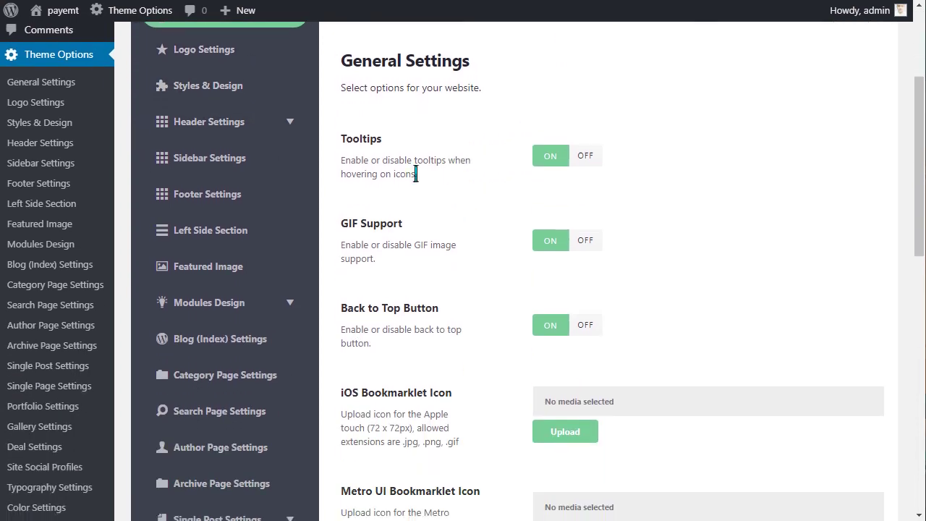
scroll(412, 242, down, 5)
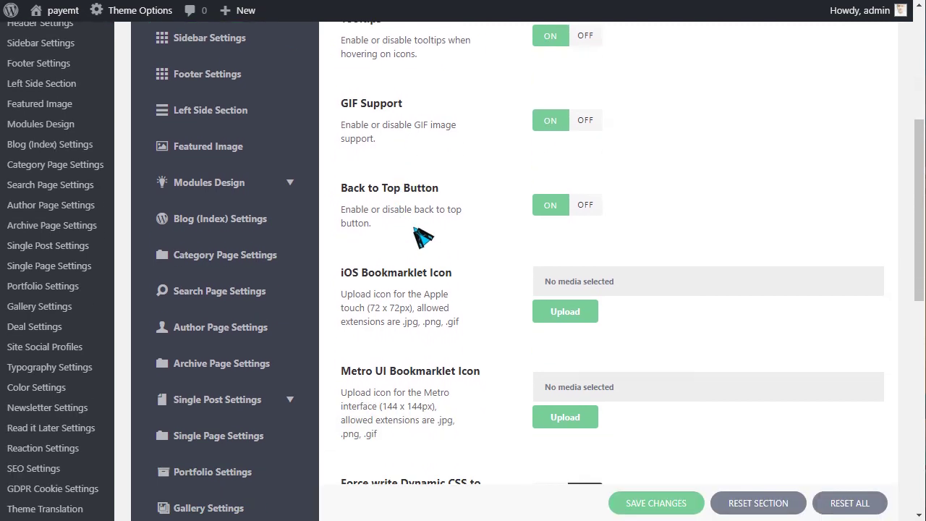
scroll(460, 228, down, 5)
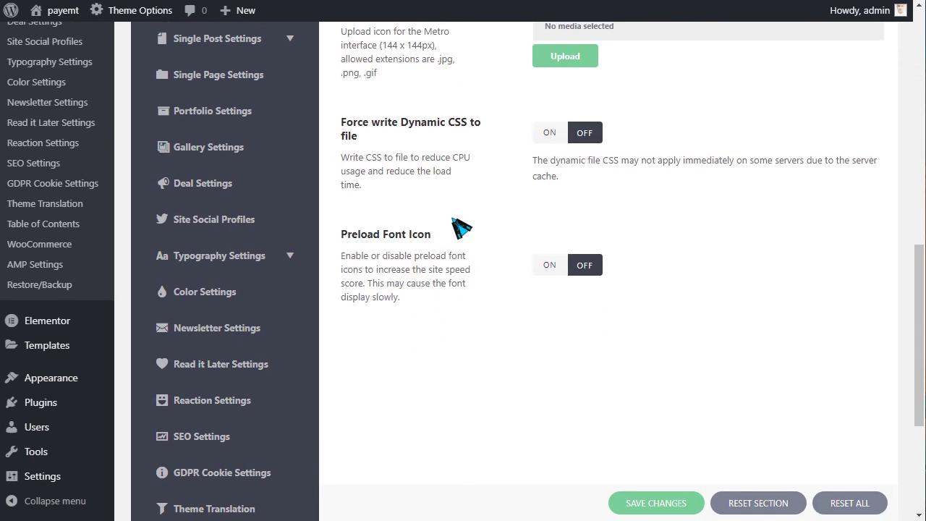
scroll(458, 242, up, 3)
scroll(459, 265, up, 8)
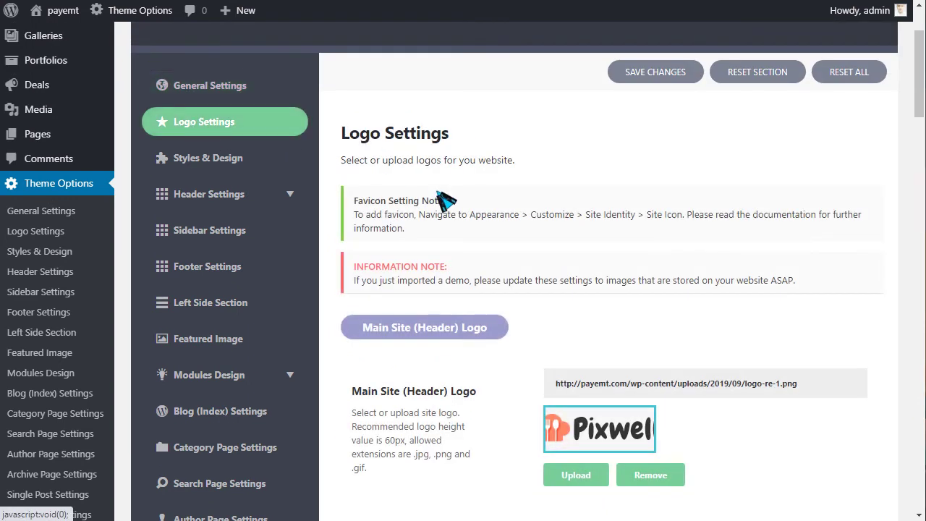
scroll(542, 253, down, 3)
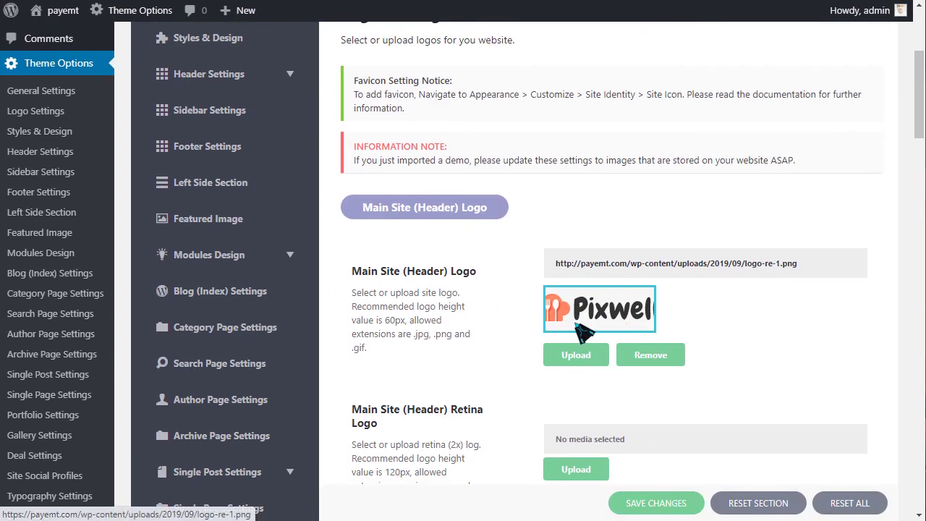
scroll(827, 273, down, 3)
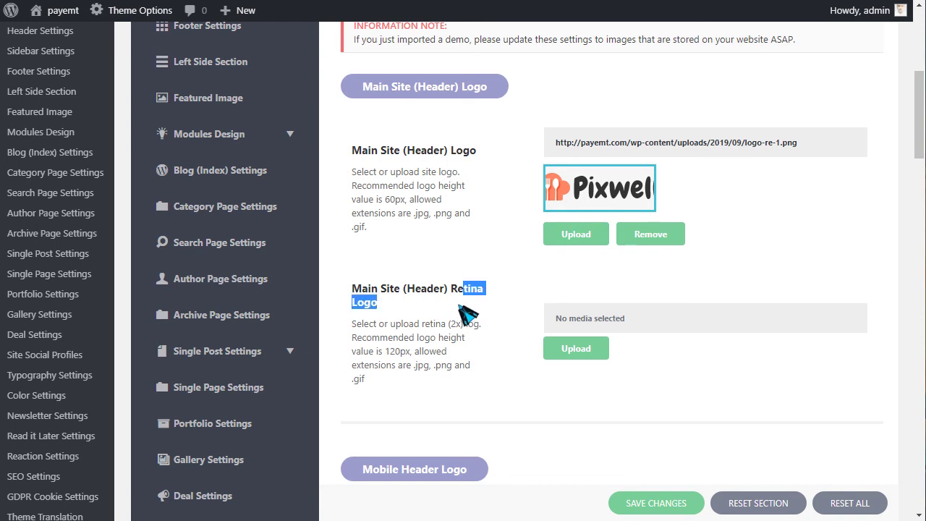
scroll(466, 314, up, 3)
- Look through the theme's Styles & Design and Header Settings sections and examine the selectable header styles
click(224, 150)
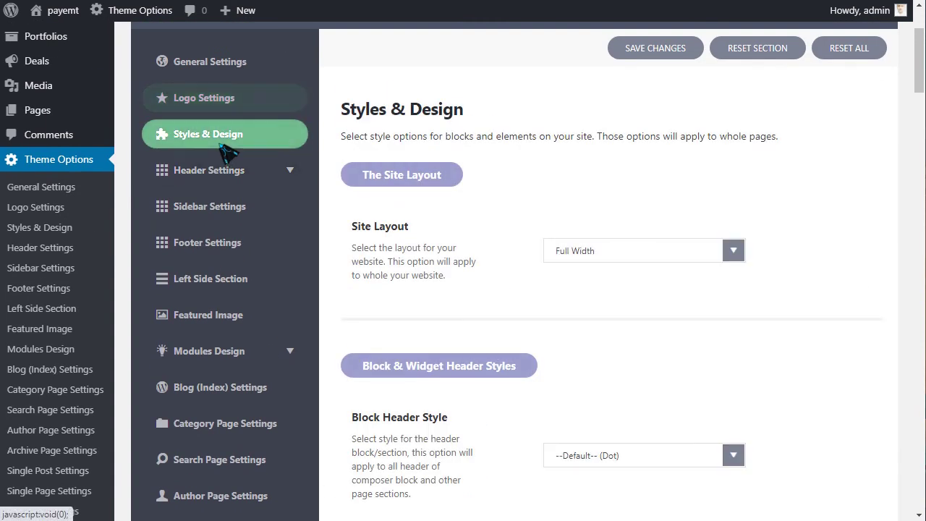
click(214, 179)
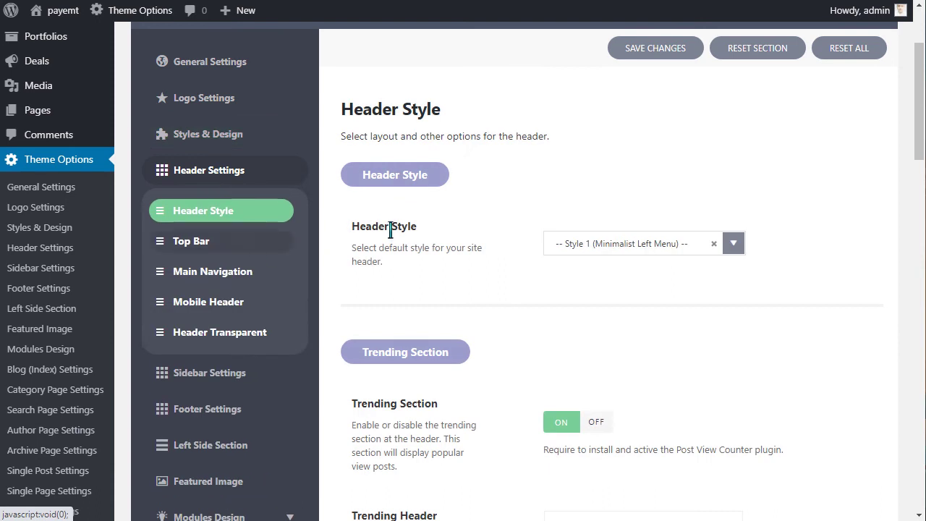
scroll(631, 253, down, 1)
click(603, 226)
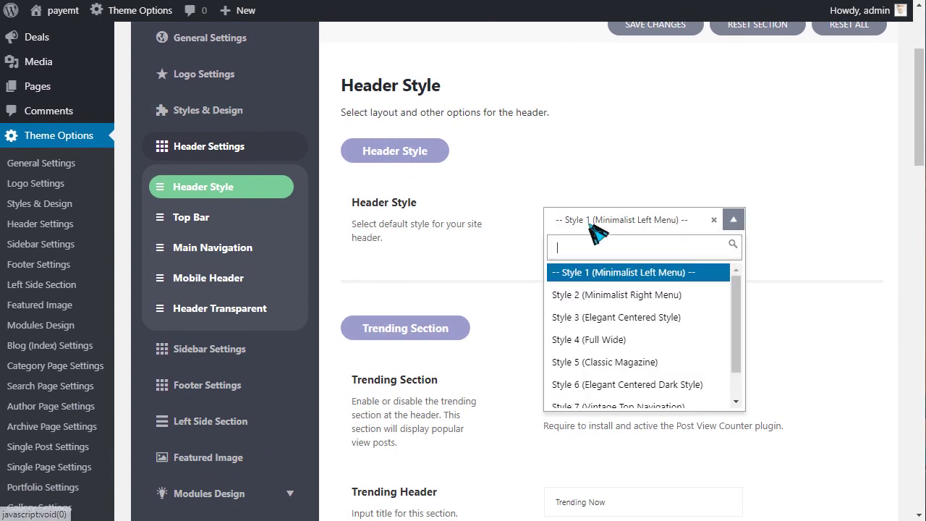
scroll(606, 358, down, 1)
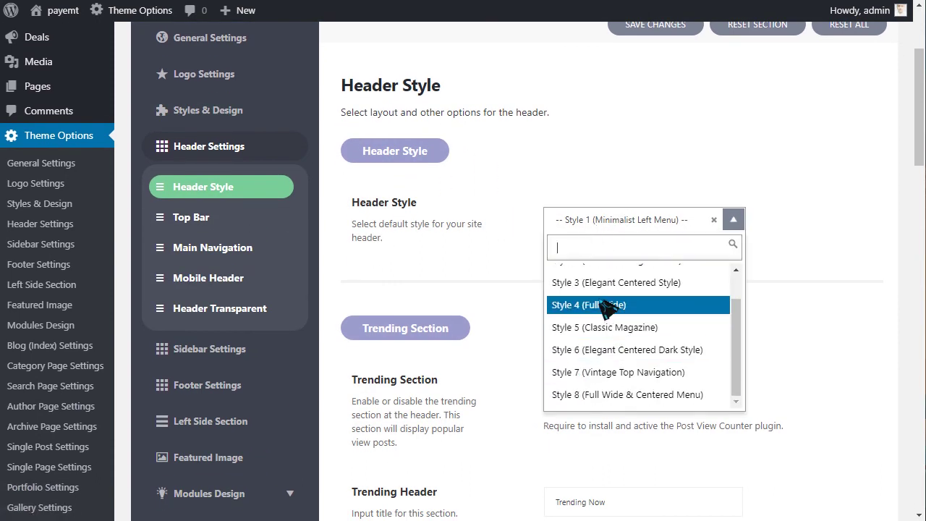
scroll(600, 349, down, 1)
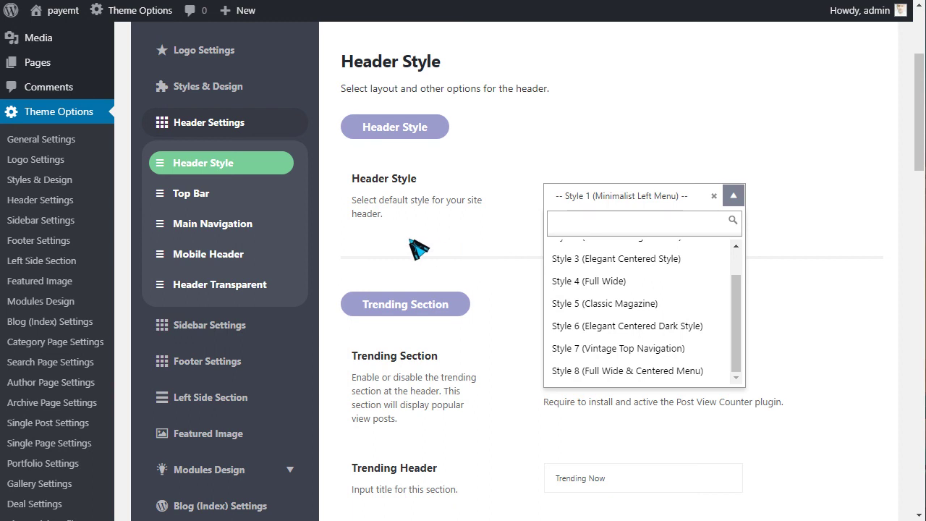
click(472, 246)
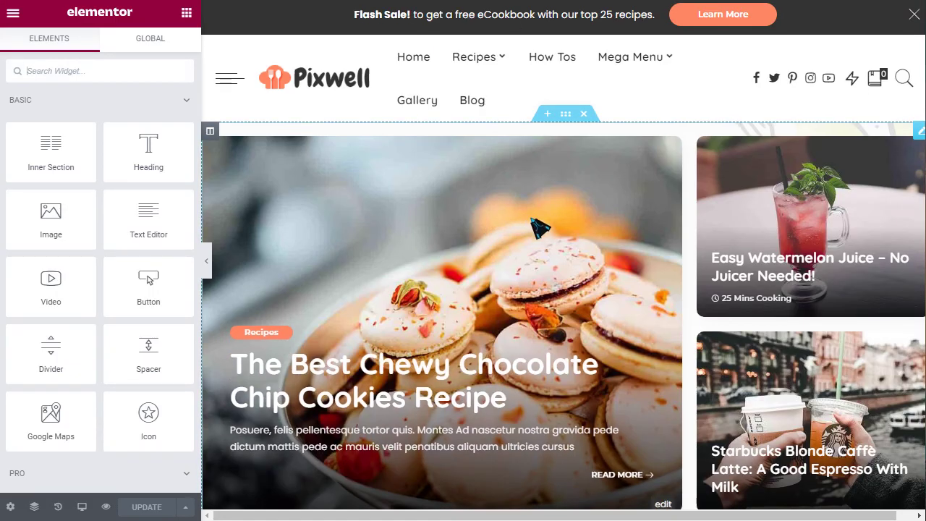
- Set the category filter of the featured posts grid on the Elementor page to Drinks
scroll(538, 227, down, 2)
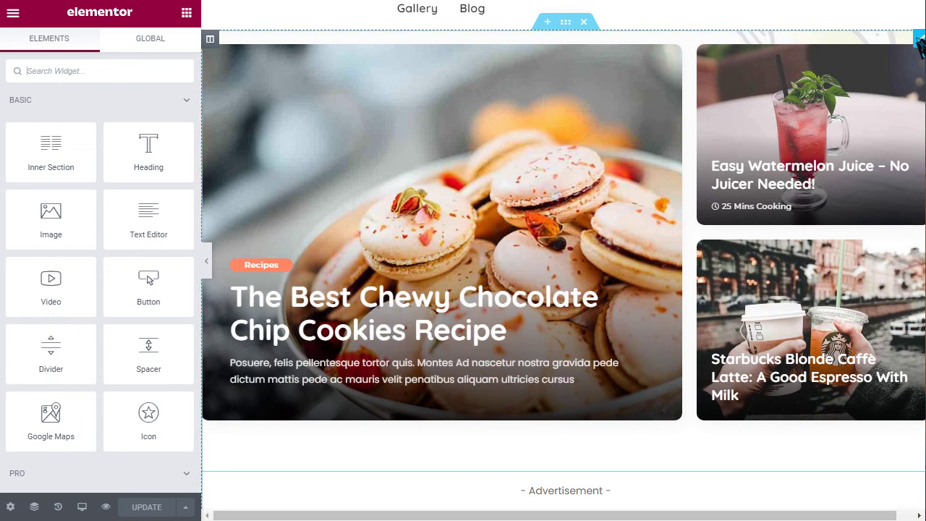
click(919, 39)
click(163, 124)
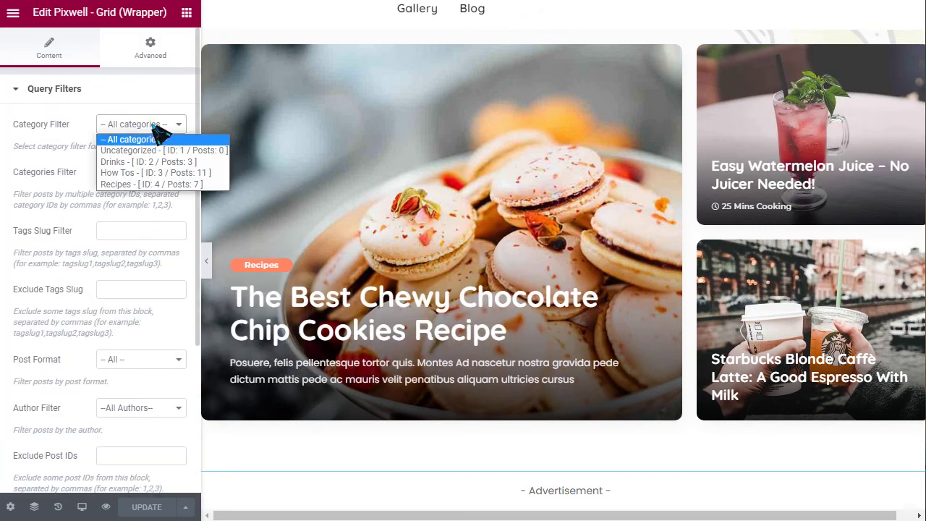
click(133, 162)
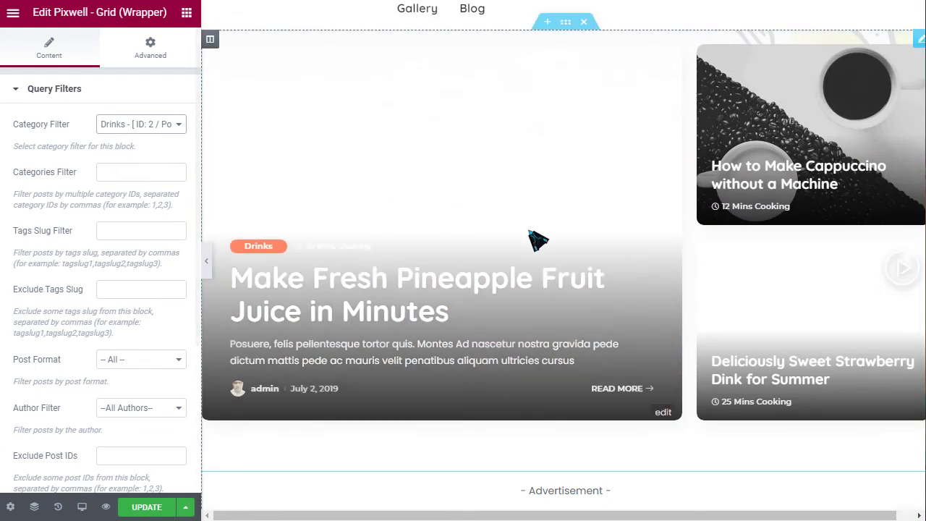
- Add a new section above the featured posts grid with a two-column structure, a narrow column followed by a wide one
scroll(526, 245, down, 4)
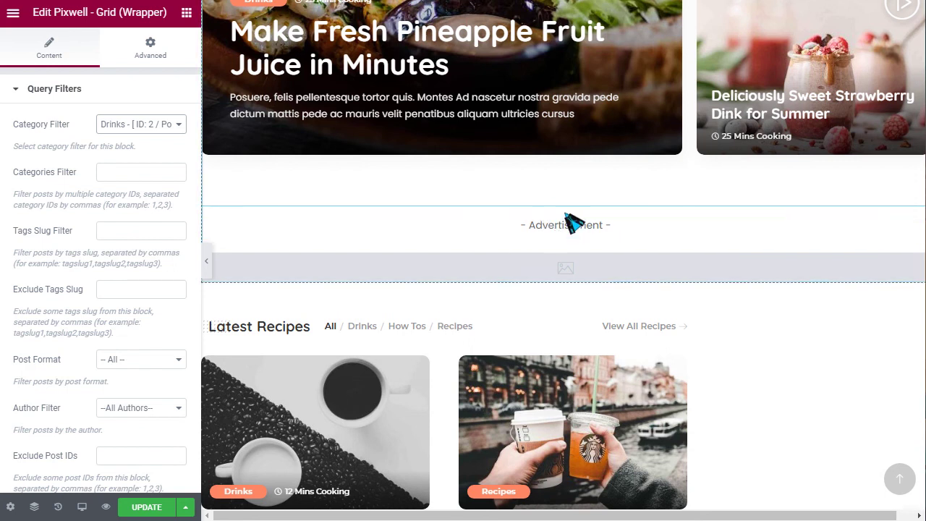
scroll(575, 222, up, 2)
scroll(579, 217, up, 5)
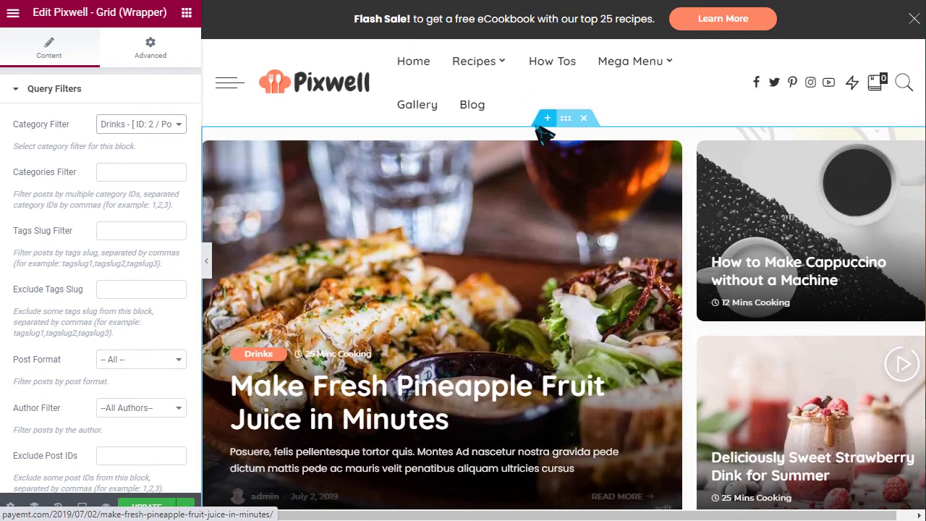
click(548, 118)
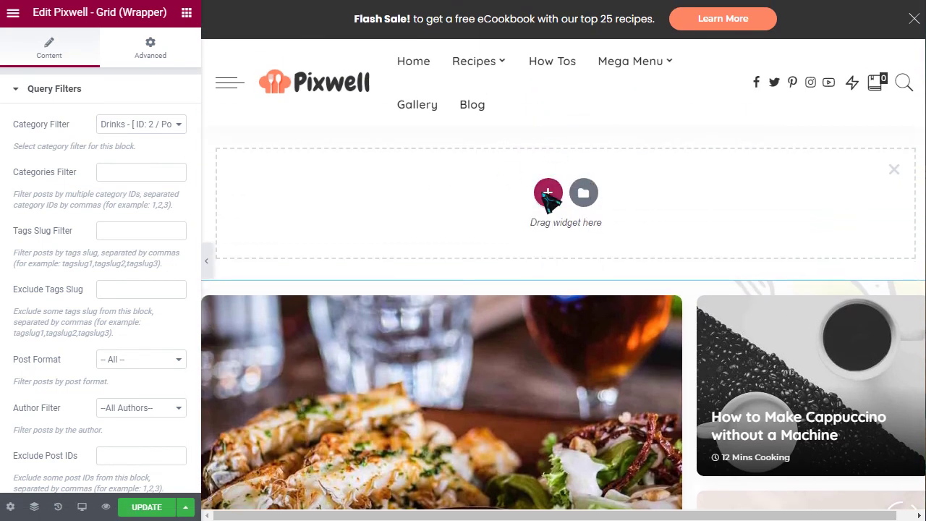
click(549, 194)
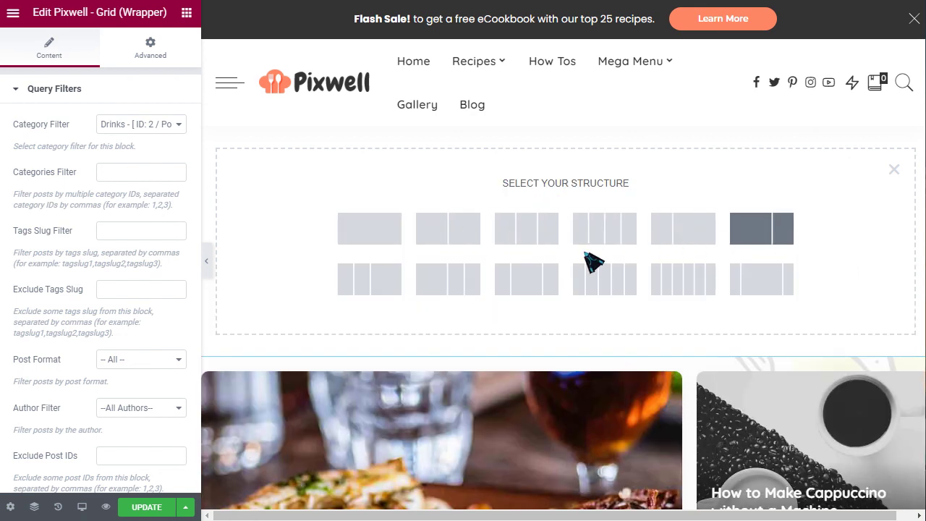
click(683, 228)
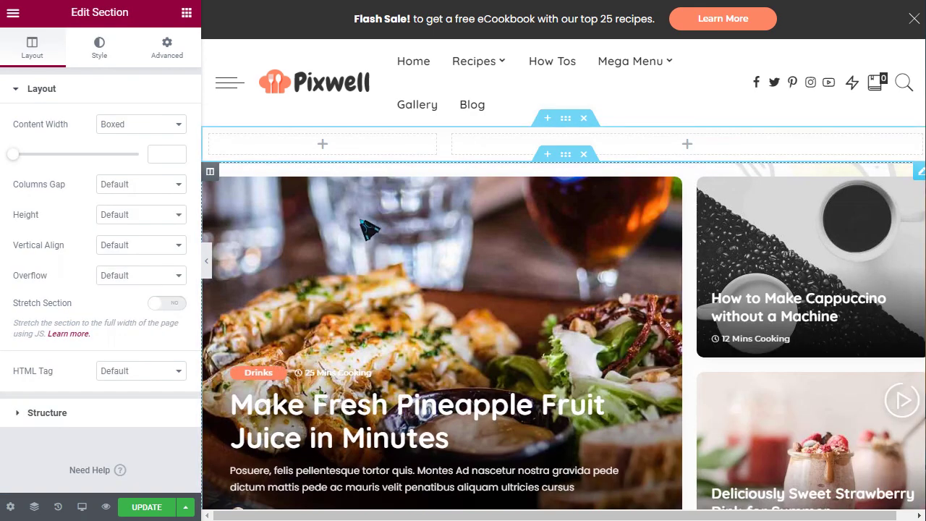
- Browse the widget library and add a Pixwell Grid (Wrapper) widget to the narrow column of the new section
click(323, 145)
click(72, 107)
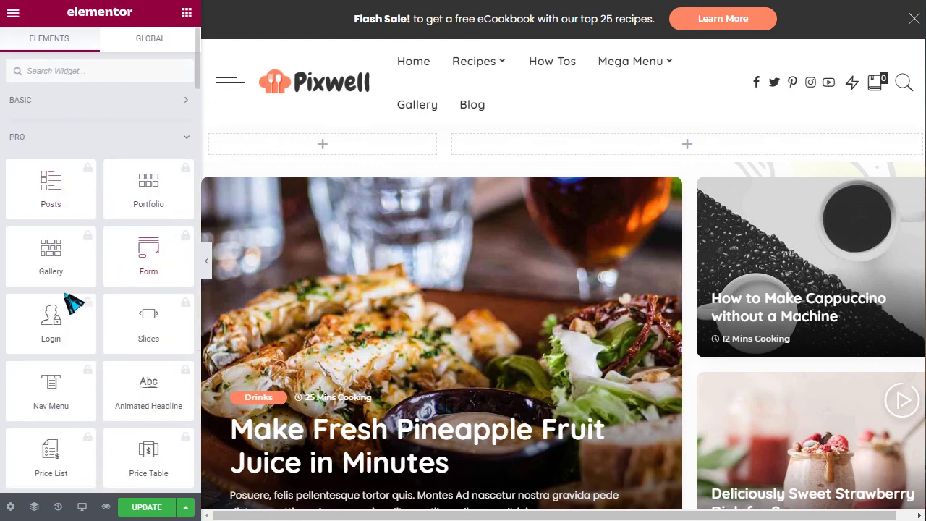
scroll(94, 282, down, 2)
scroll(145, 289, down, 4)
scroll(128, 194, up, 5)
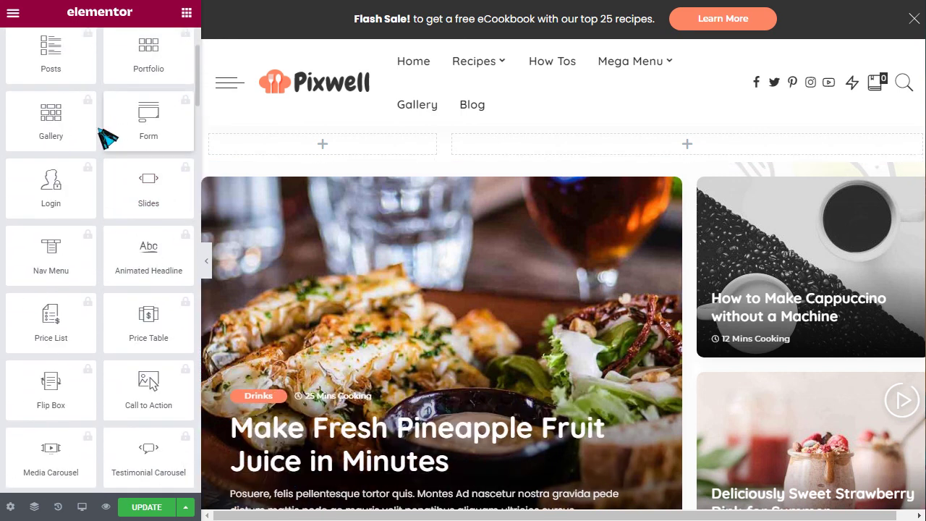
scroll(87, 148, up, 3)
click(66, 148)
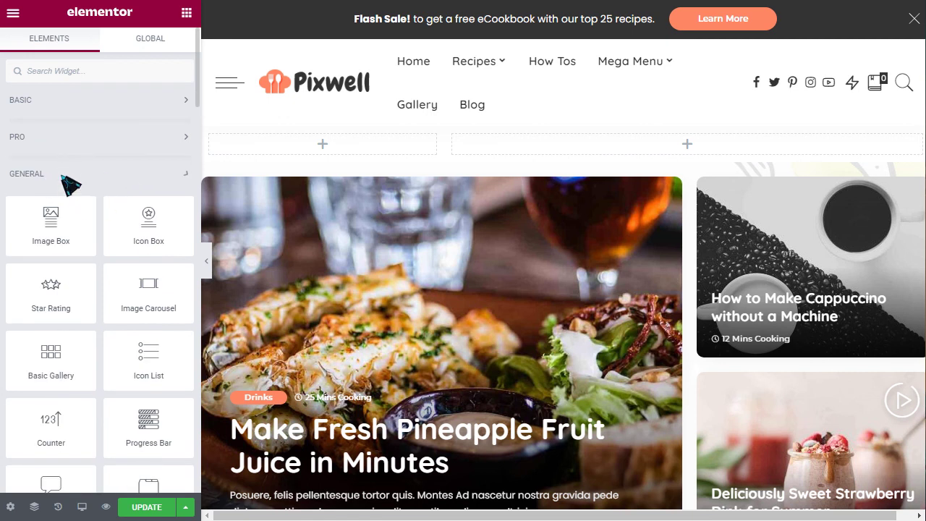
click(63, 176)
scroll(102, 217, down, 3)
drag(70, 230, 321, 145)
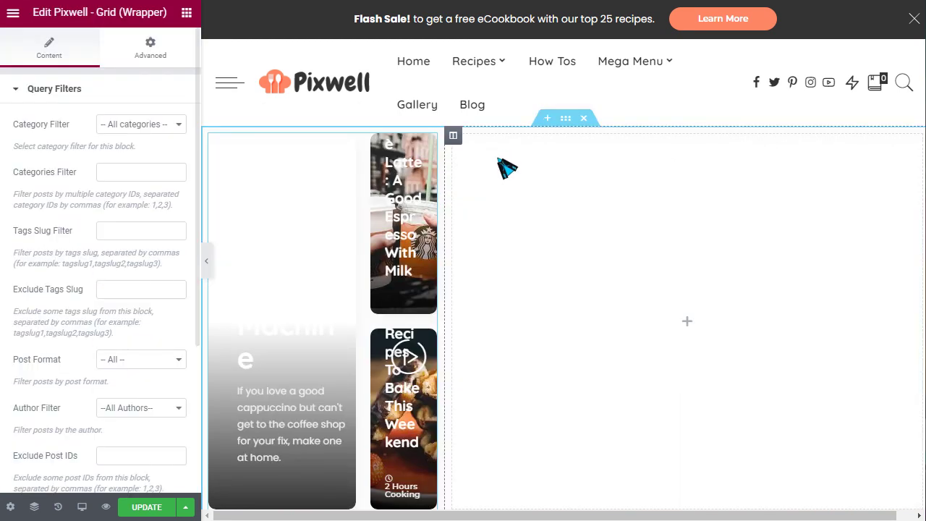
- Swap the new section's two columns so the wide one comes first, and move the Pixwell grid widget into the wide column
drag(216, 139, 569, 159)
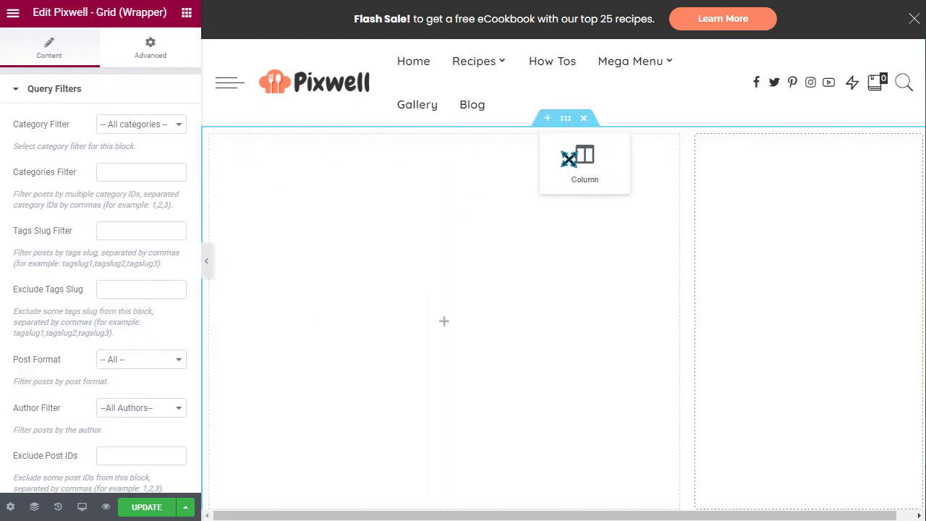
drag(524, 186, 471, 188)
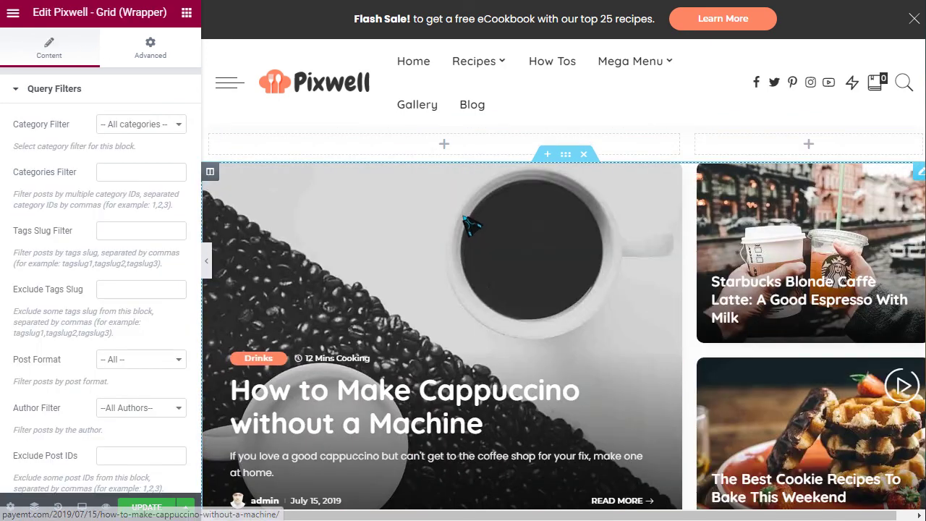
drag(470, 225, 423, 151)
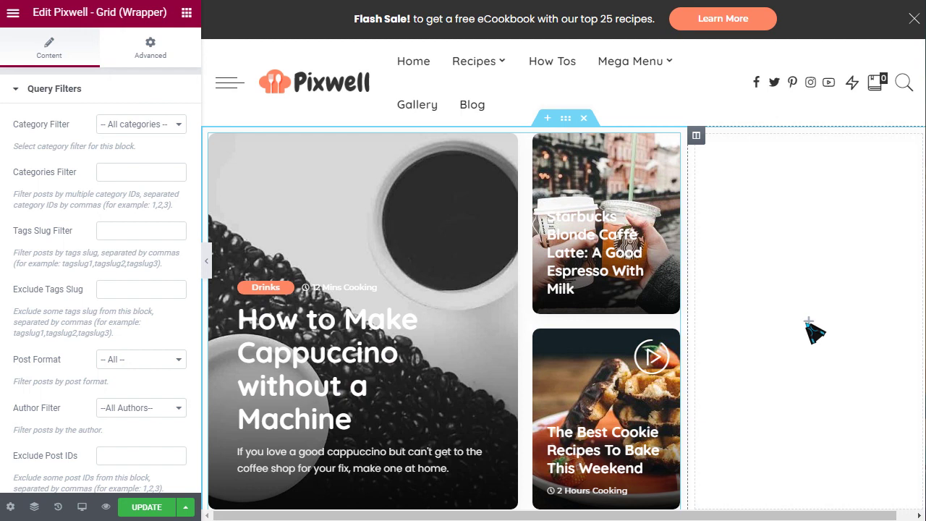
- Review the new grid's query filter options, including category, post format, author, post IDs, sort order and post offset
click(166, 125)
click(133, 136)
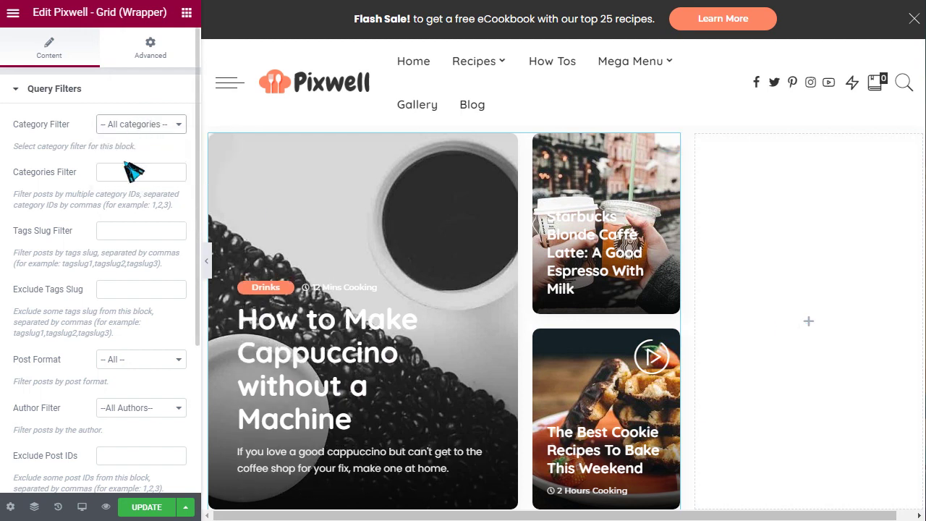
scroll(125, 195, down, 3)
click(150, 243)
click(141, 253)
click(140, 289)
click(116, 302)
scroll(86, 318, down, 3)
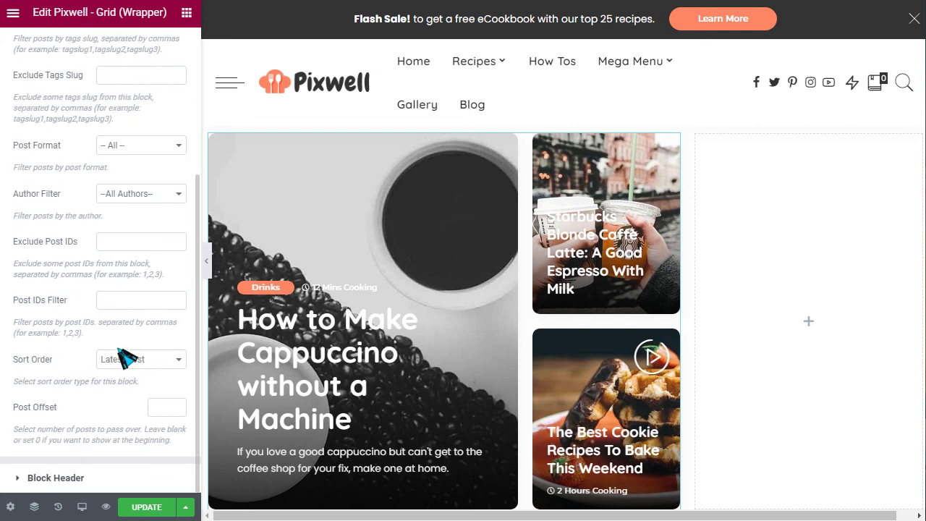